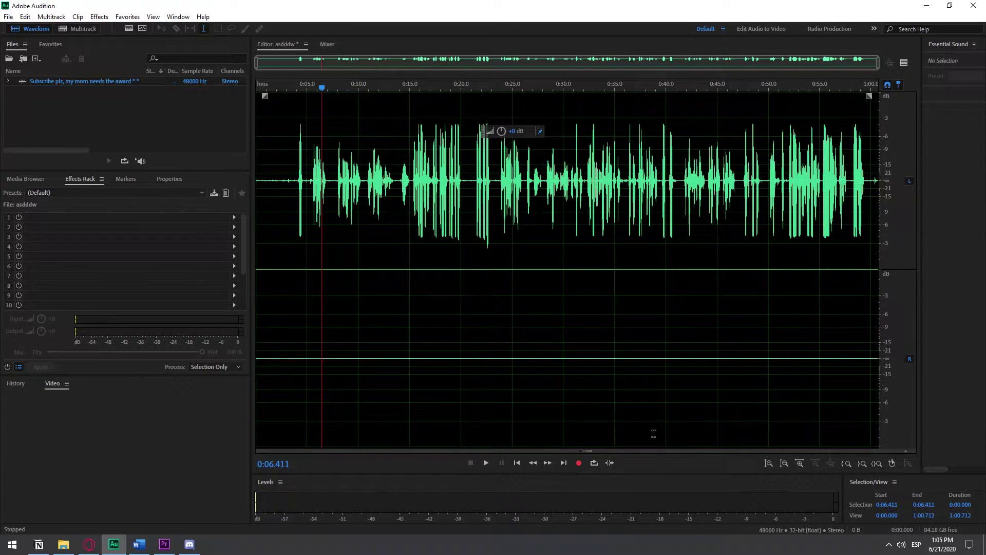
Step: Zoom in on the recording's opening and play the silence to hear the background noise
left_click_drag(503, 249, 316, 251)
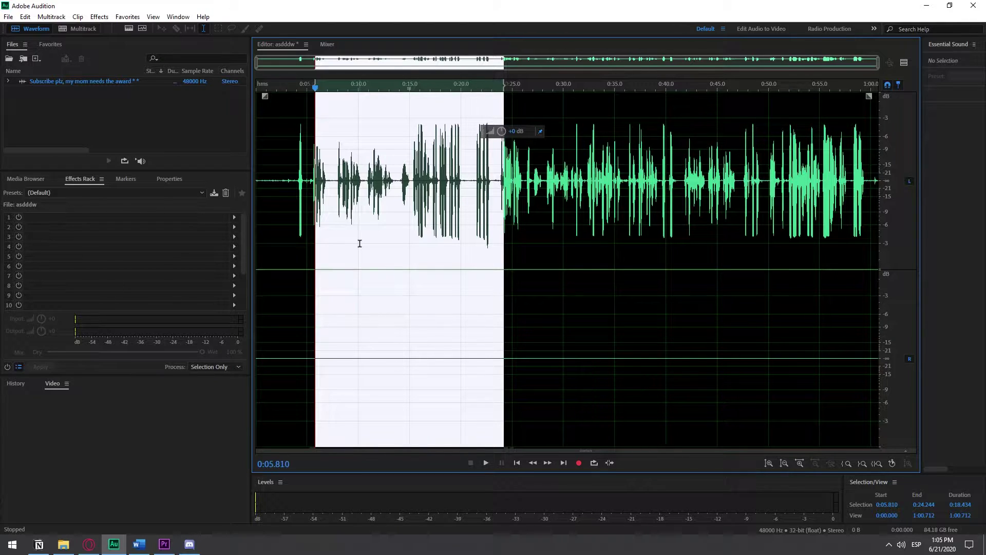
left_click(290, 214)
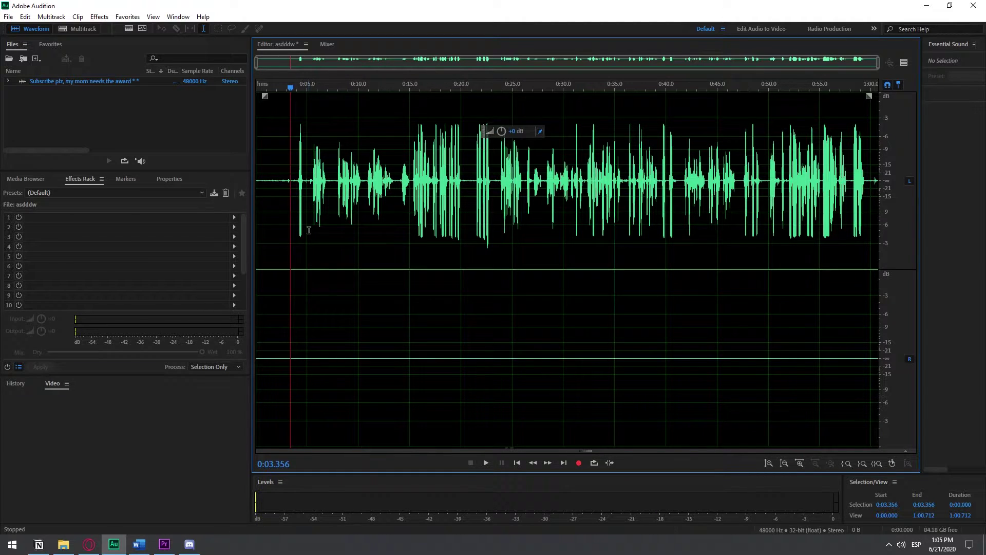
left_click_drag(330, 232, 599, 232)
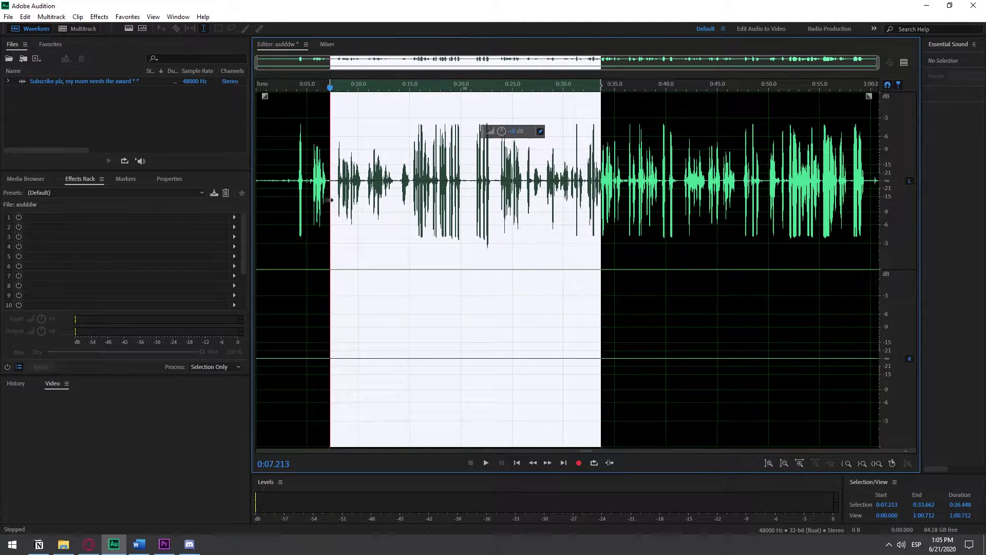
left_click_drag(290, 232, 226, 209)
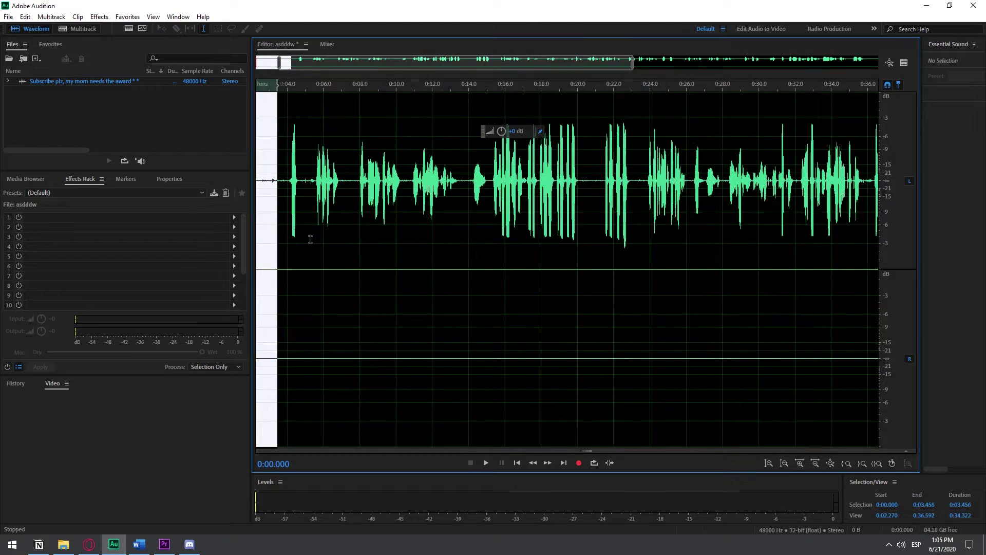
scroll(397, 217, "up", 5)
left_click(414, 215)
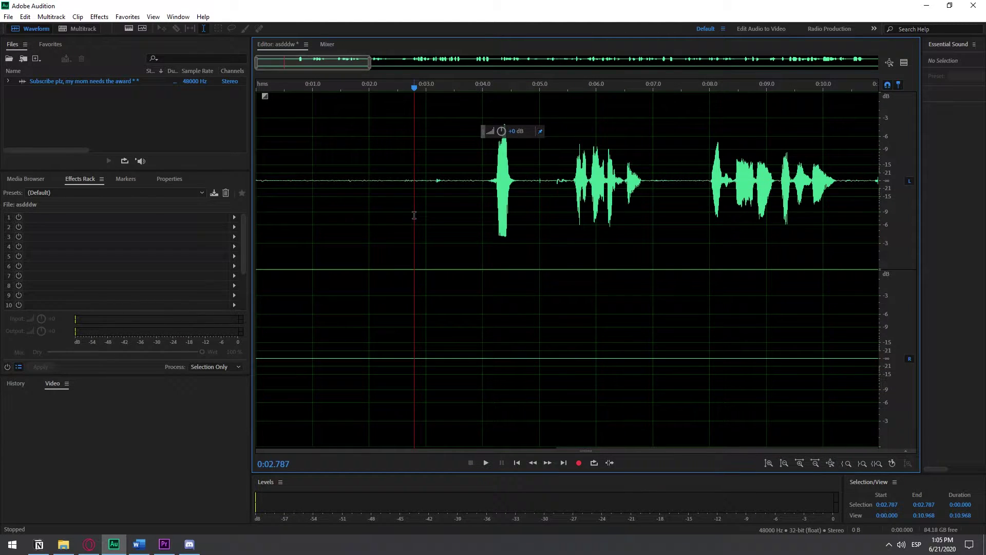
left_click(389, 198)
left_click(278, 189)
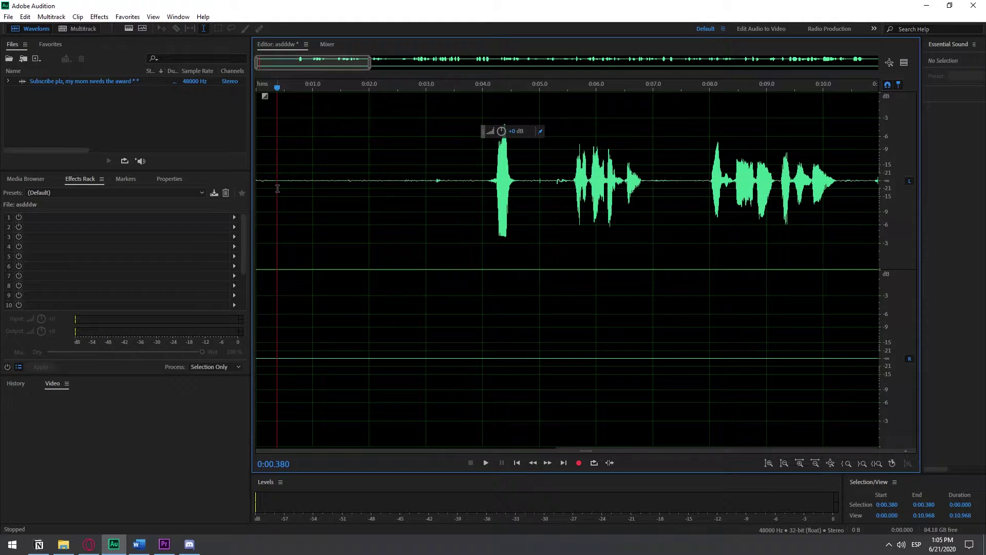
key("space")
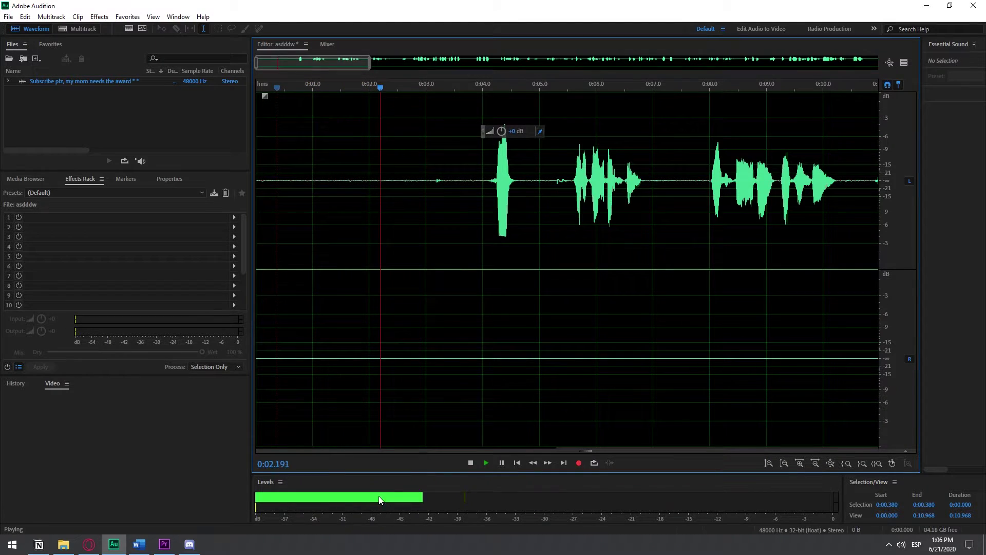
Step: Capture a noise print from the silent first 2.8 seconds (0:00–0:02.8)
left_click_drag(415, 201, 238, 196)
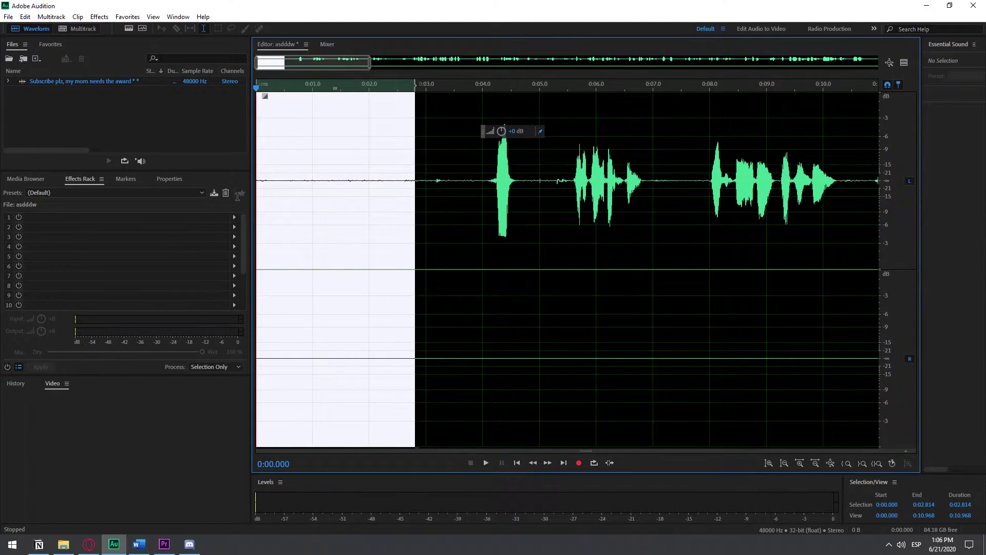
right_click(379, 199)
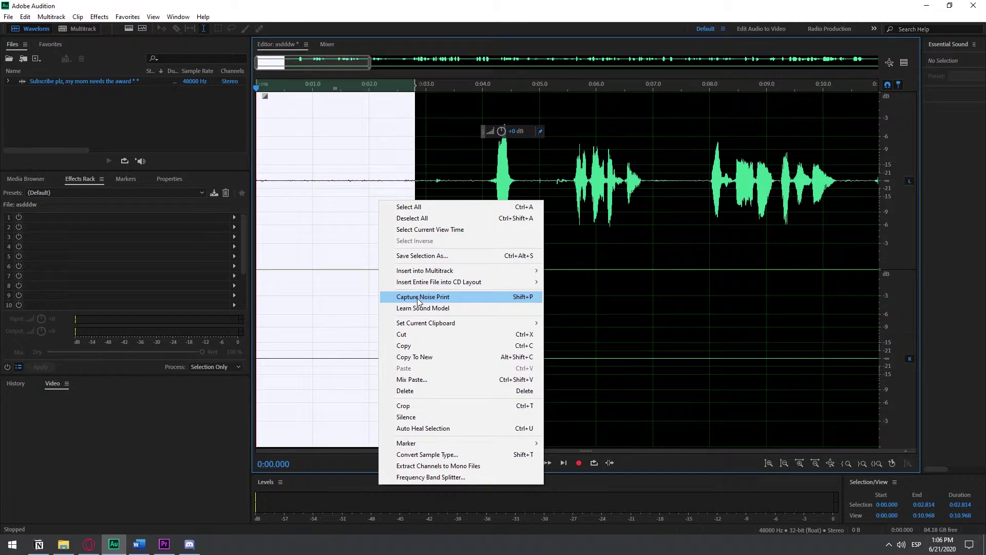
left_click(450, 298)
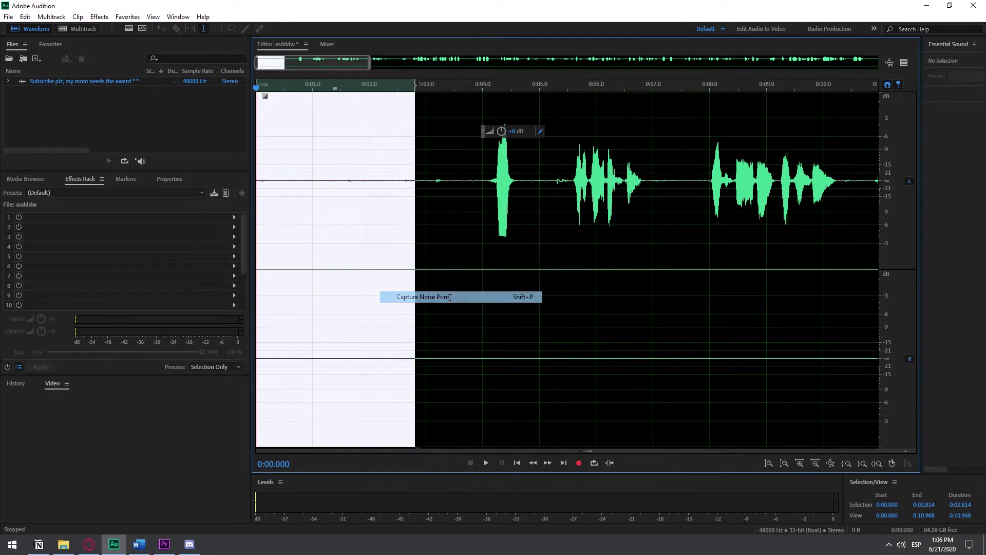
scroll(448, 295, "down", 3)
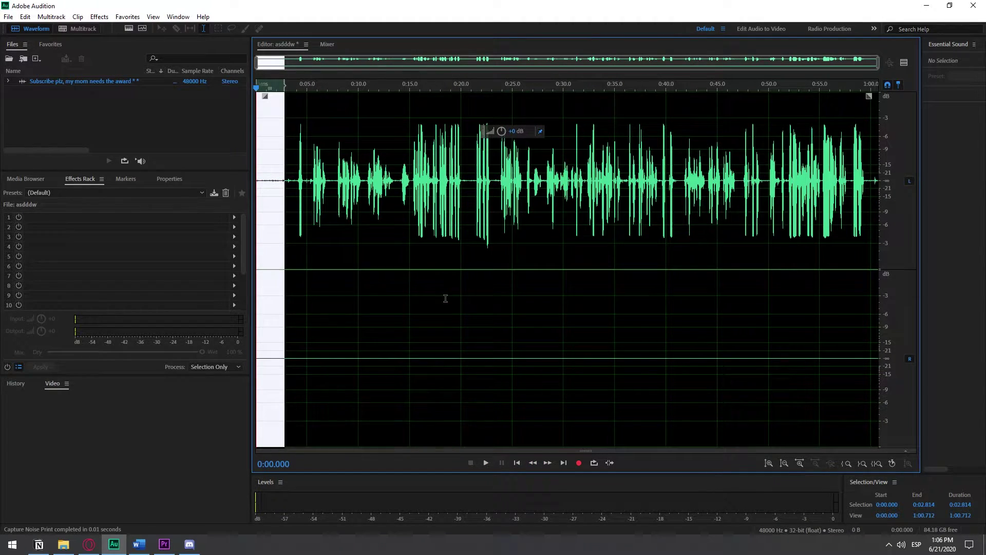
Step: Select the entire recording and open Noise Reduction (process) with the captured noise print
left_click(447, 297)
double_click(567, 279)
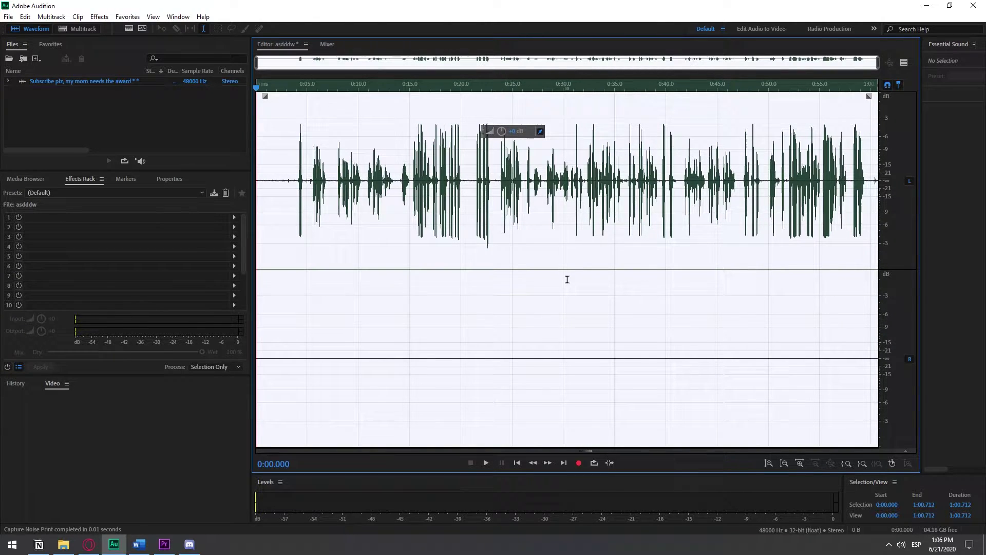
key("ctrl+shift+p")
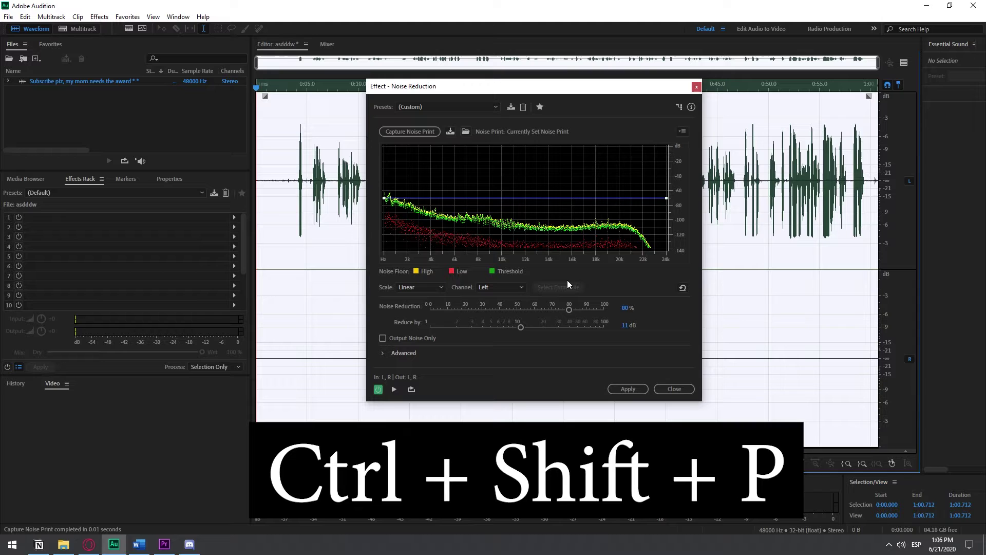
left_click(679, 386)
left_click(99, 16)
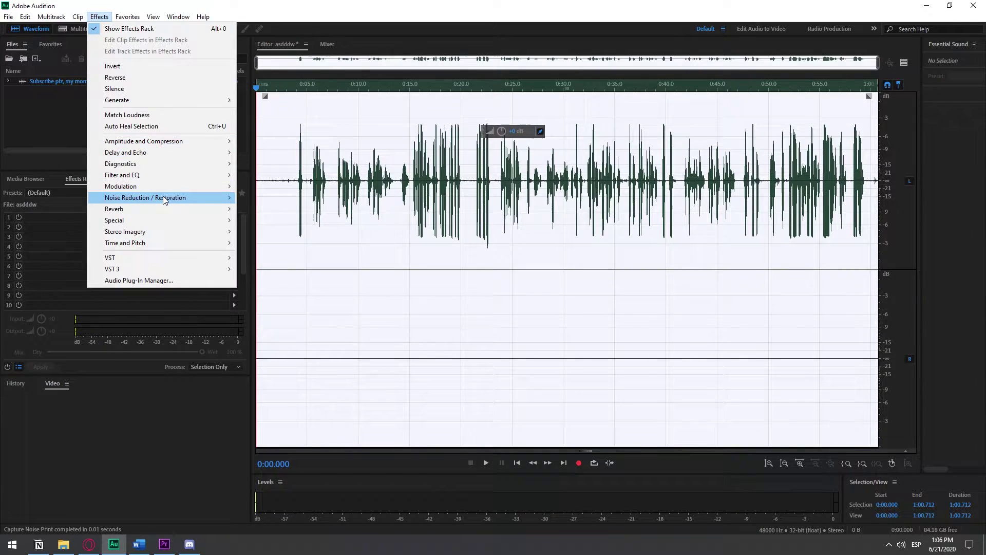
mouse_move(169, 197)
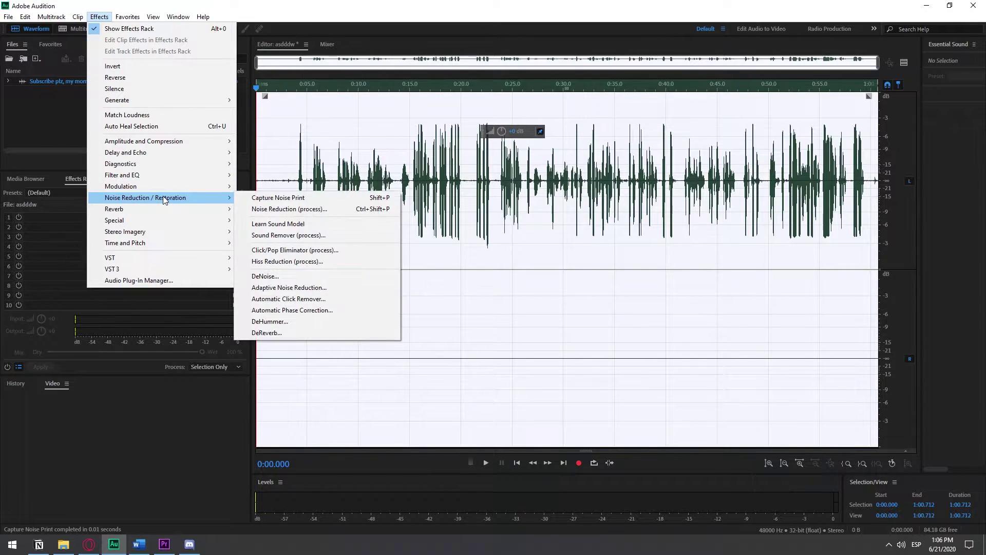
left_click(316, 210)
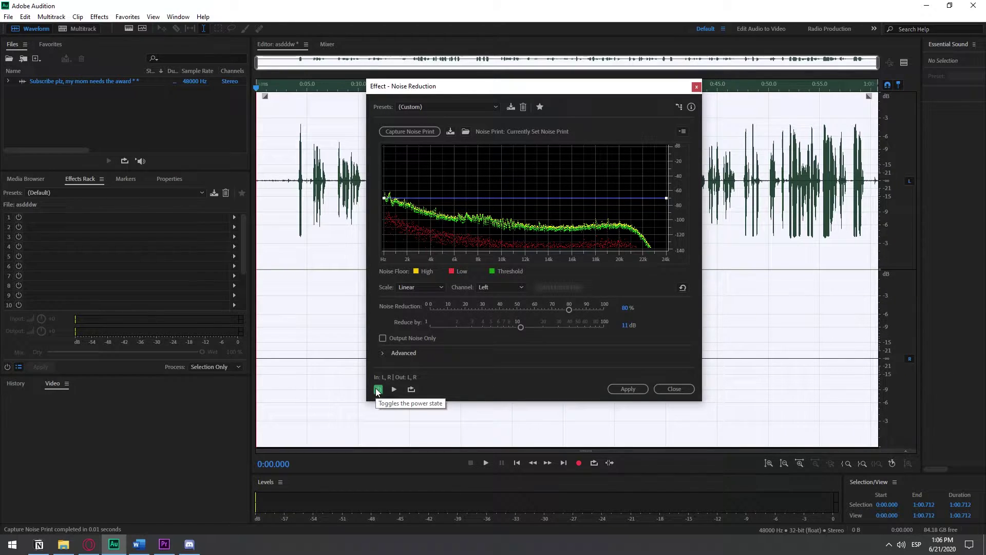
Step: Preview noise reduction on and bypassed, then apply it at 80% reduction and 11 dB
left_click(268, 190)
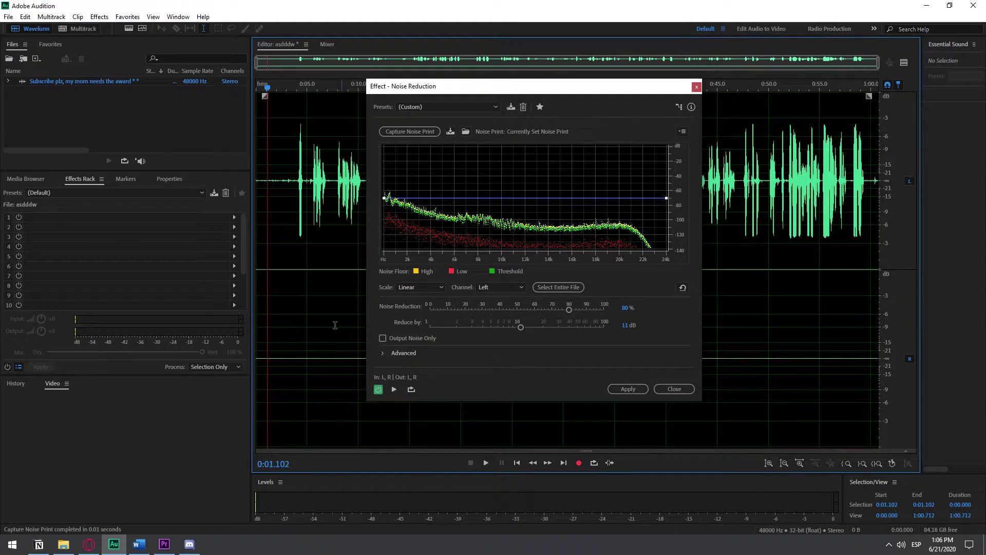
left_click(378, 389)
left_click(392, 390)
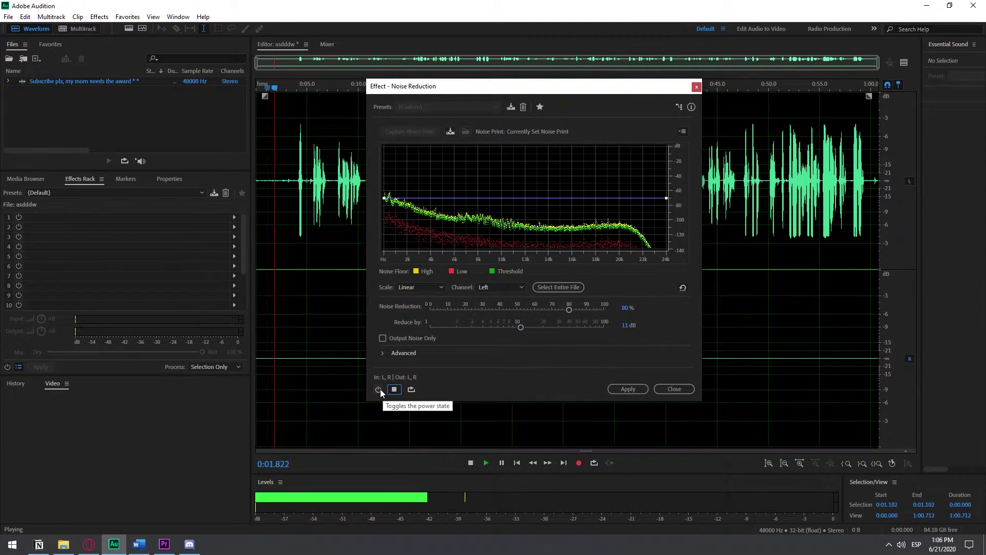
left_click(378, 389)
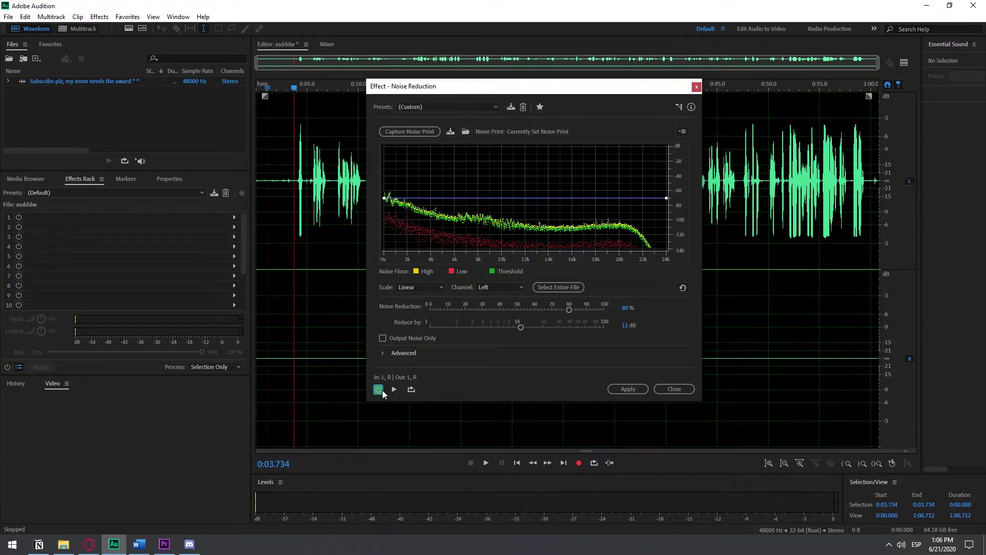
left_click(285, 202)
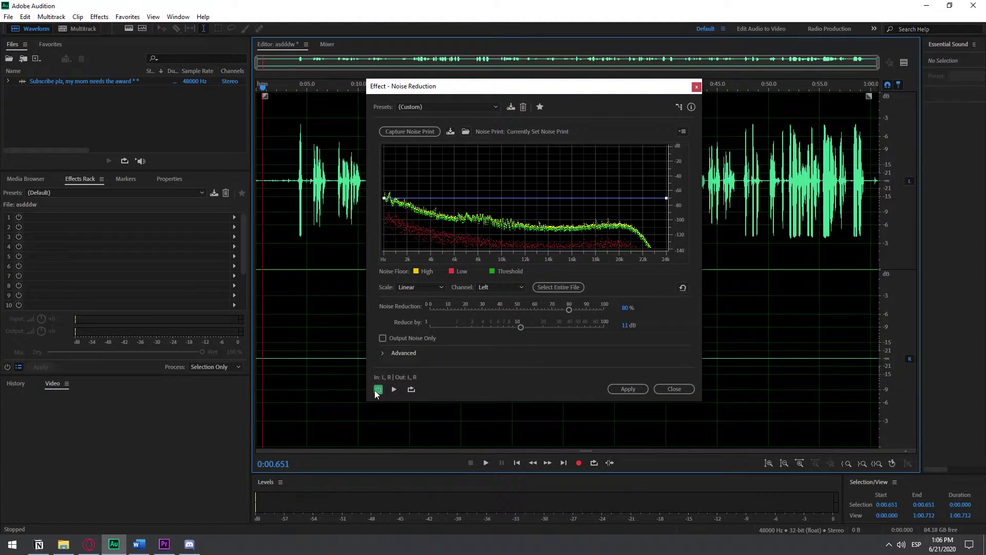
key("space")
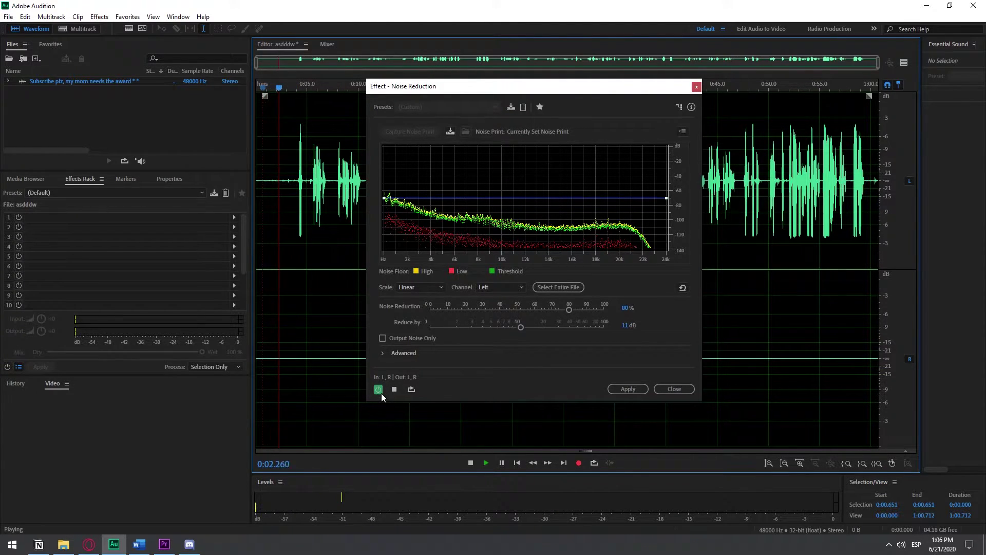
left_click(381, 390)
left_click(378, 389)
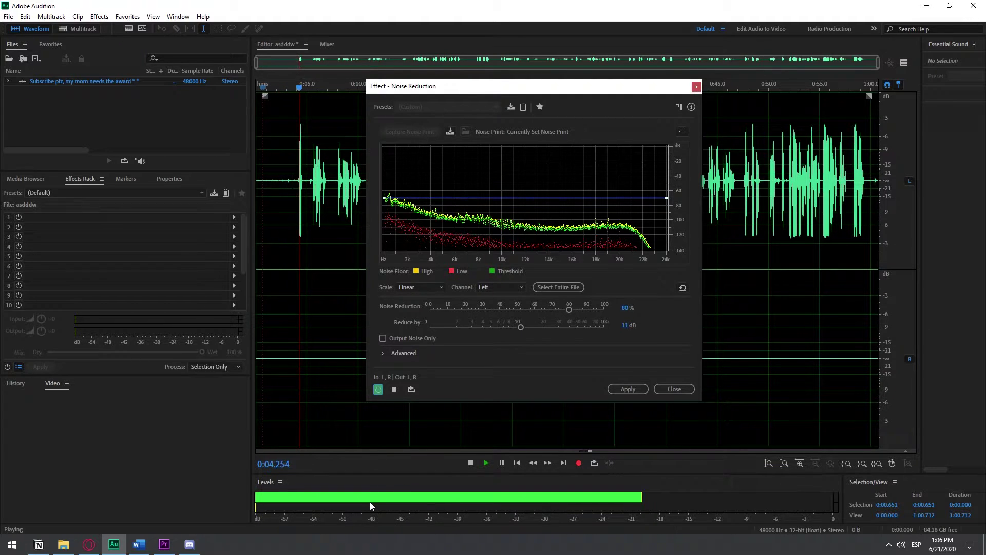
left_click(394, 389)
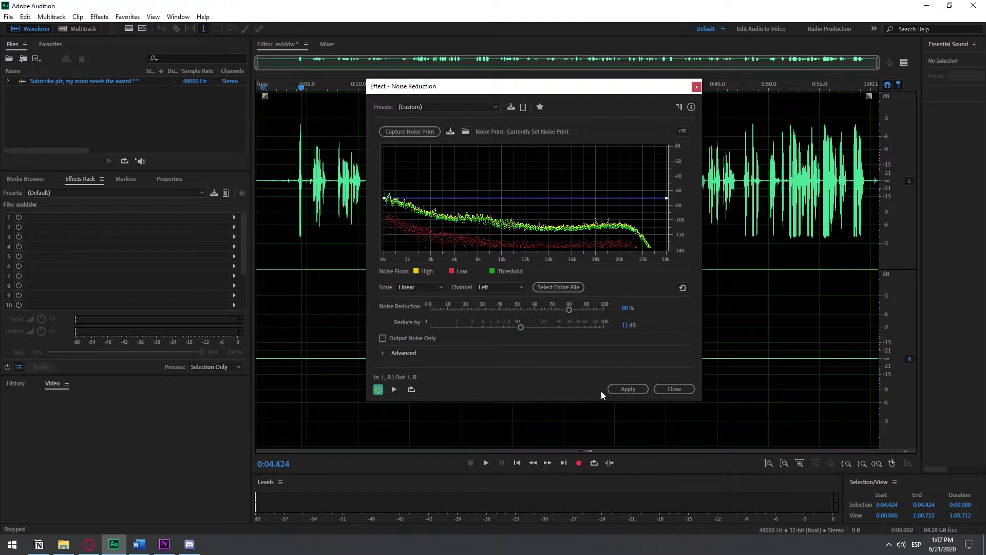
left_click(628, 389)
Step: Play the cleaned recording from the start to check the result
left_click(268, 191)
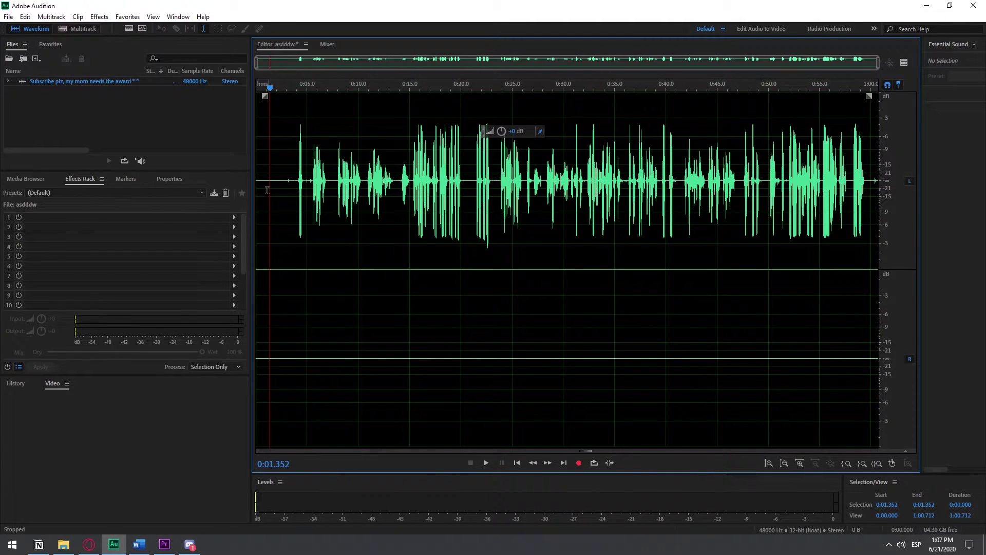
key("space")
left_click(258, 195)
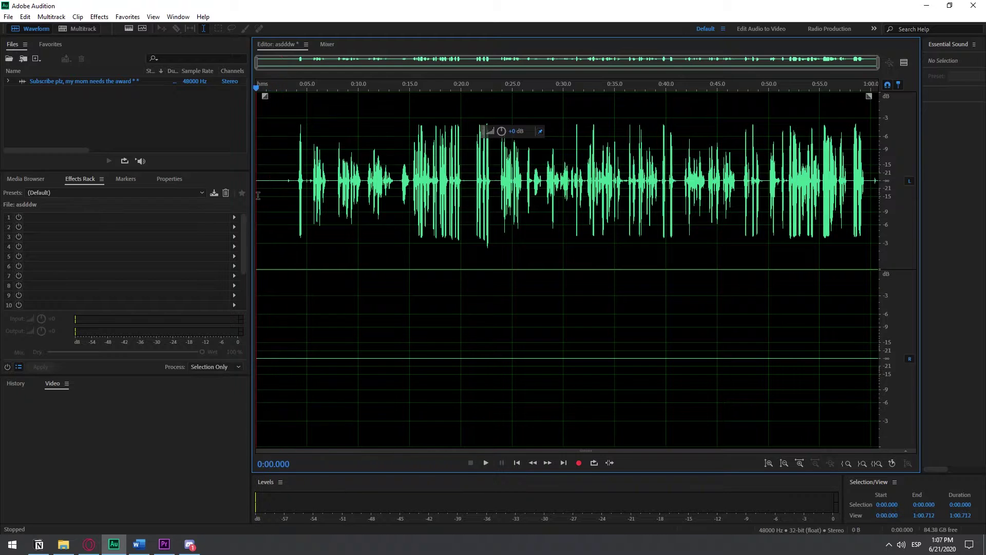
key("space")
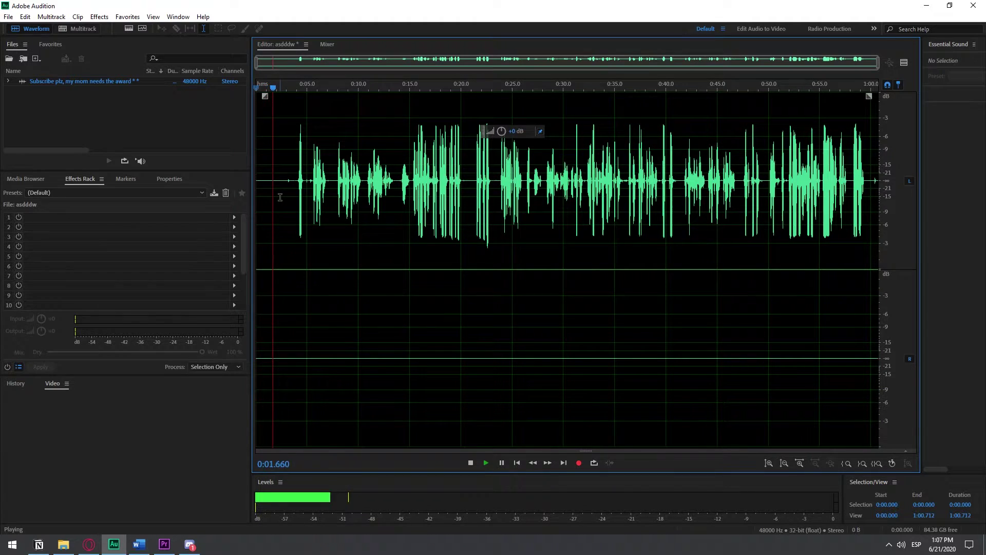
key("space")
Step: Capture a new noise print from the silent opening and apply Noise Reduction to the whole recording
left_click_drag(280, 195, 227, 193)
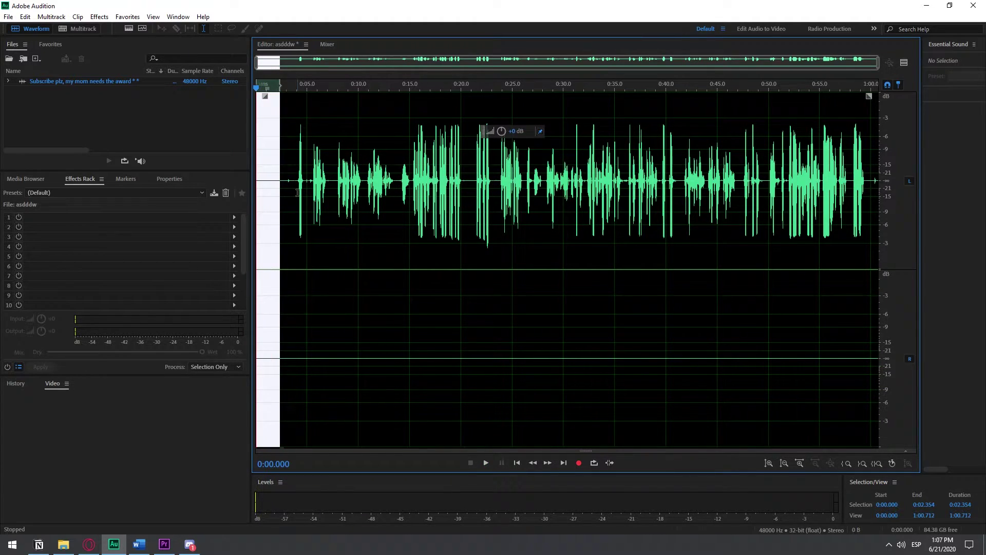
right_click(264, 193)
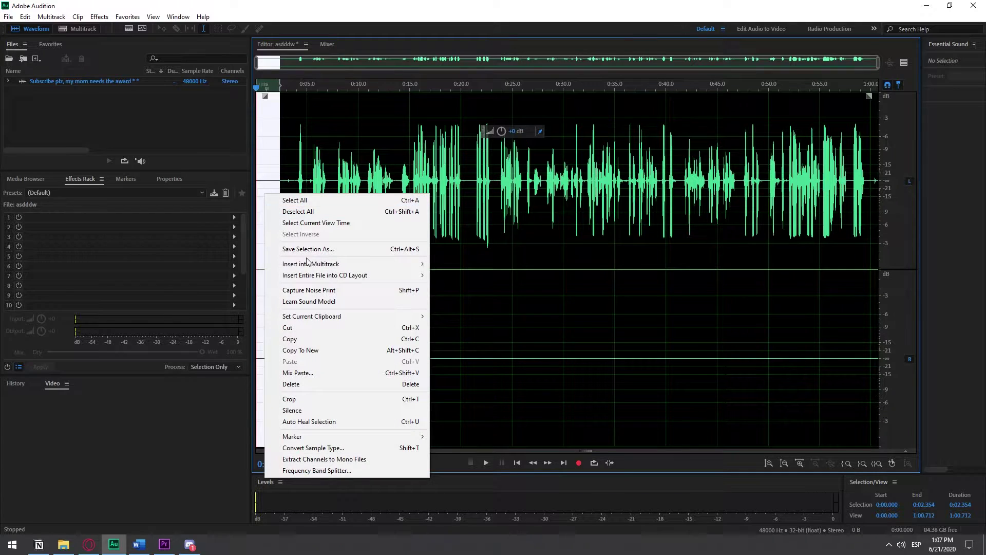
left_click(311, 289)
key("ctrl+a")
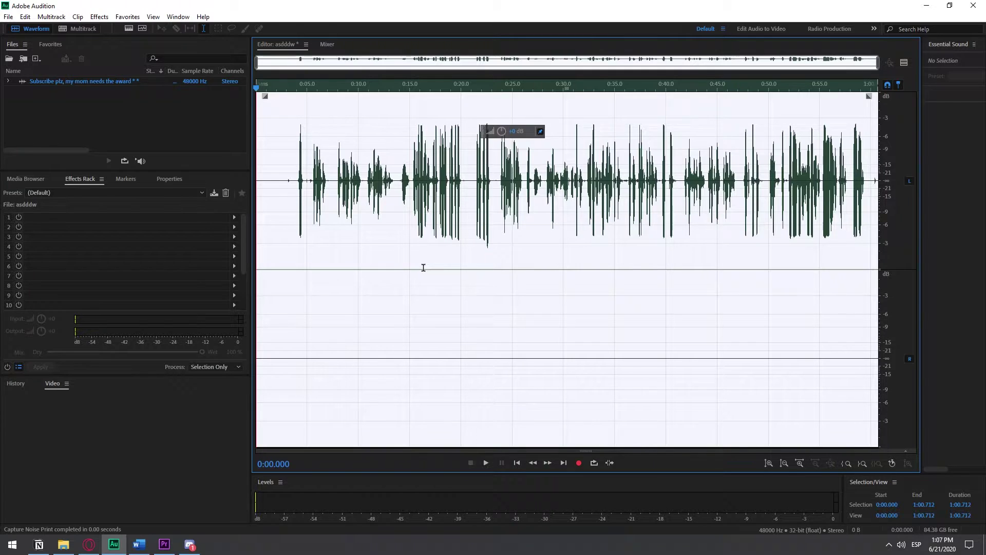
left_click(99, 16)
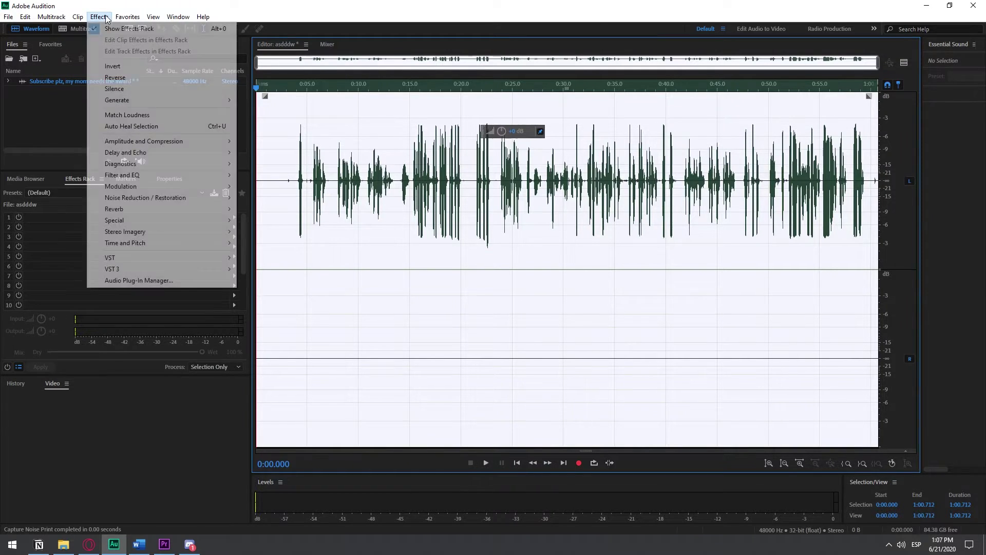
mouse_move(157, 143)
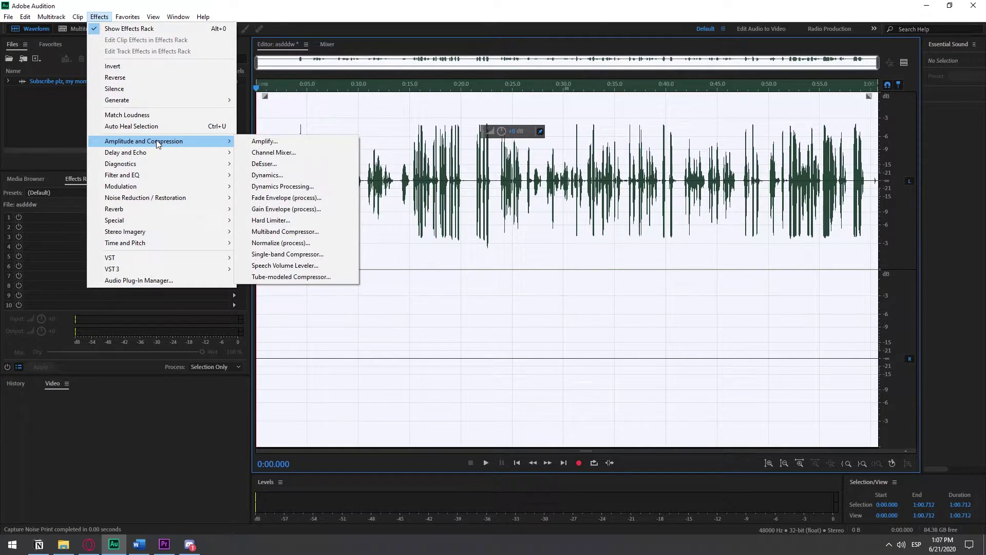
mouse_move(188, 198)
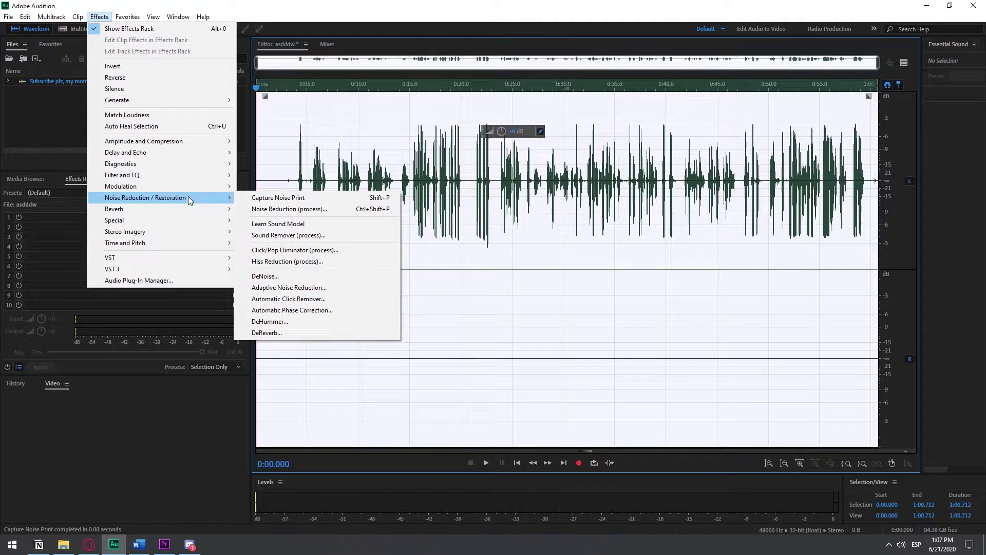
left_click(337, 211)
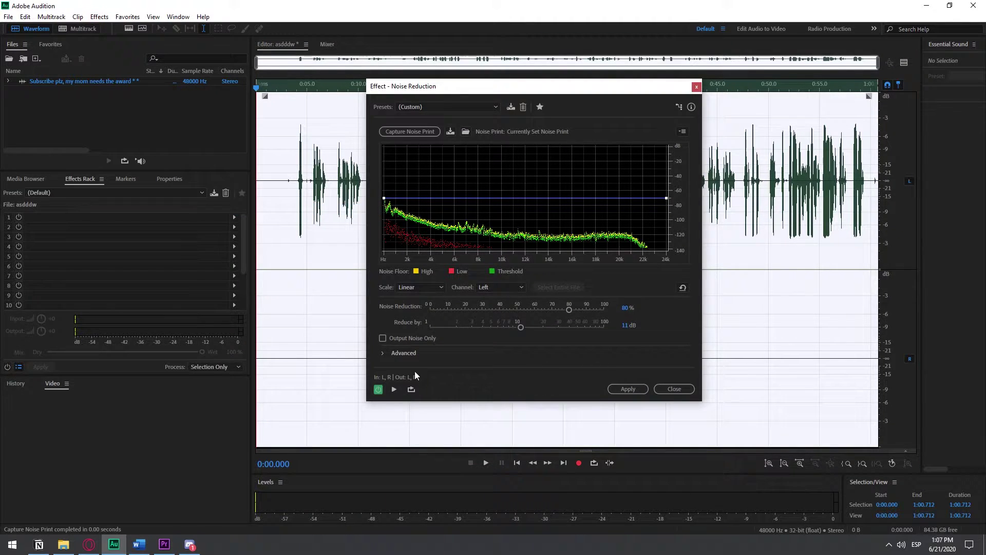
left_click(628, 389)
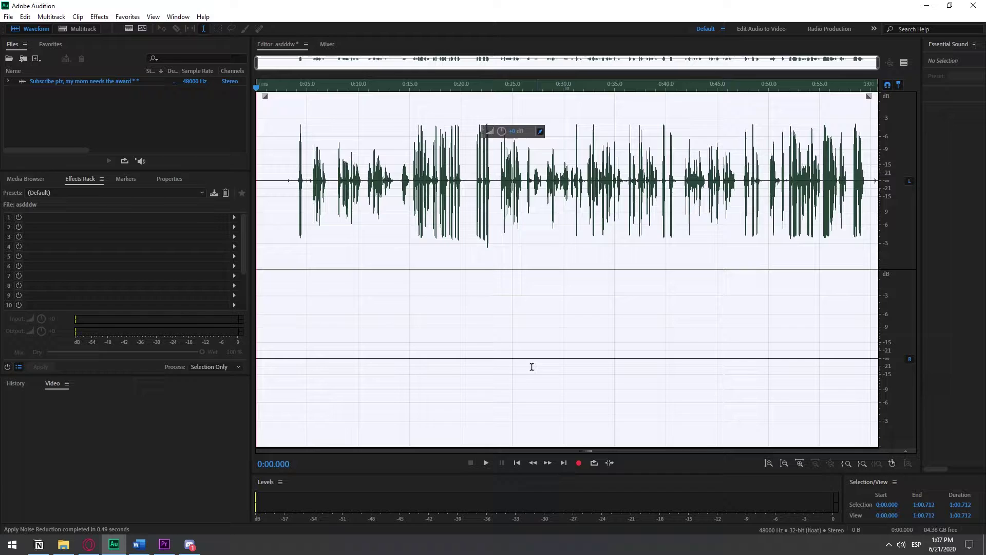
Step: Play the re-cleaned audio from the start and from 0:05 to check it
left_click(285, 232)
left_click(263, 206)
key("space")
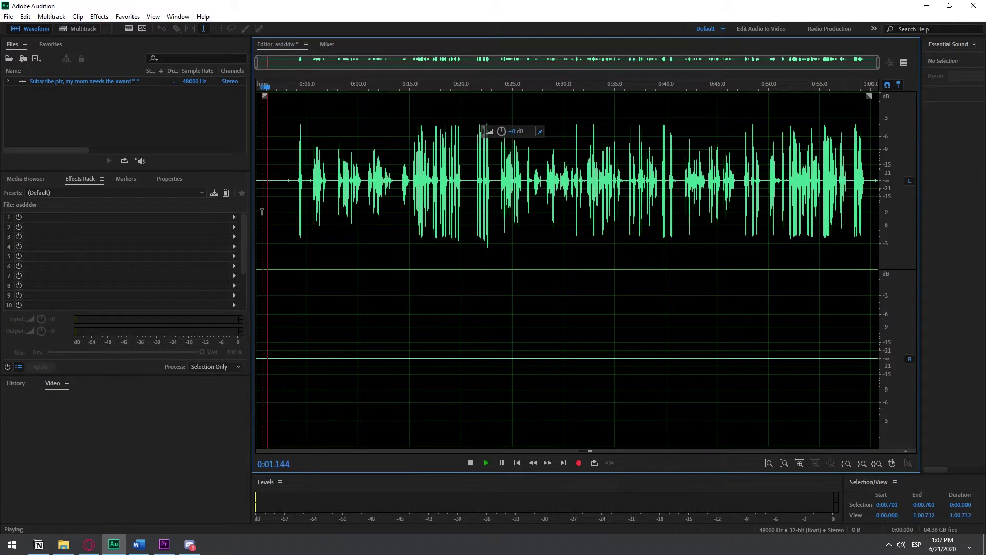
key("space")
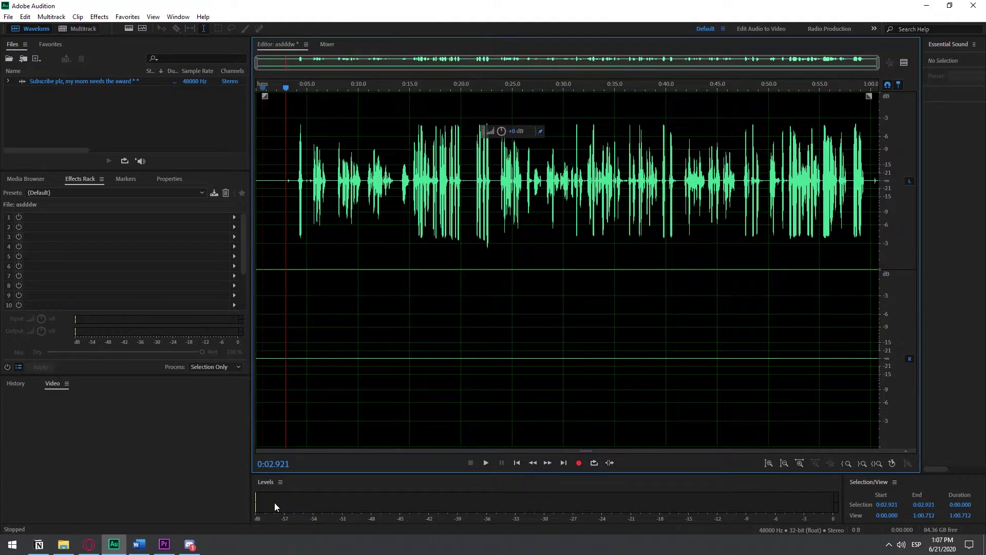
left_click(286, 148)
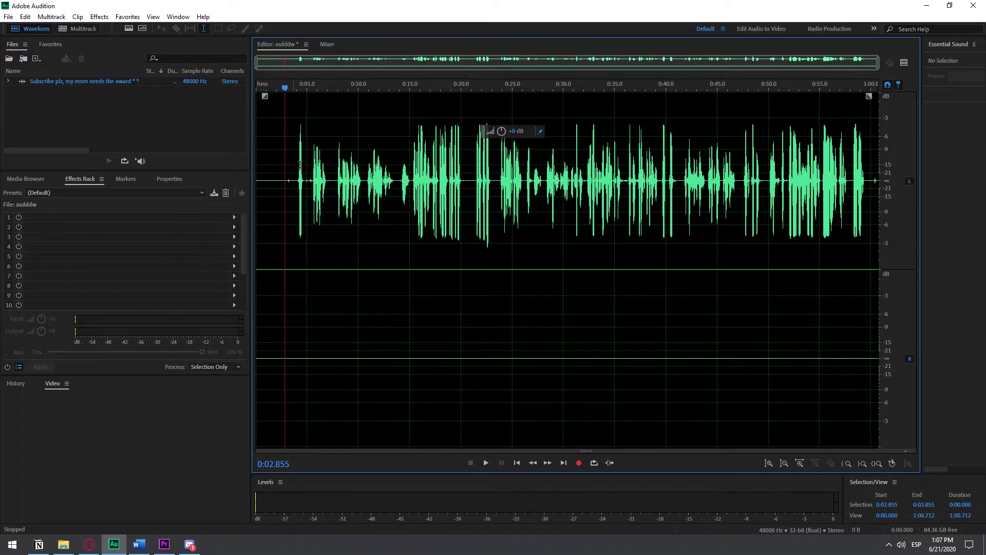
left_click(309, 174)
key("space")
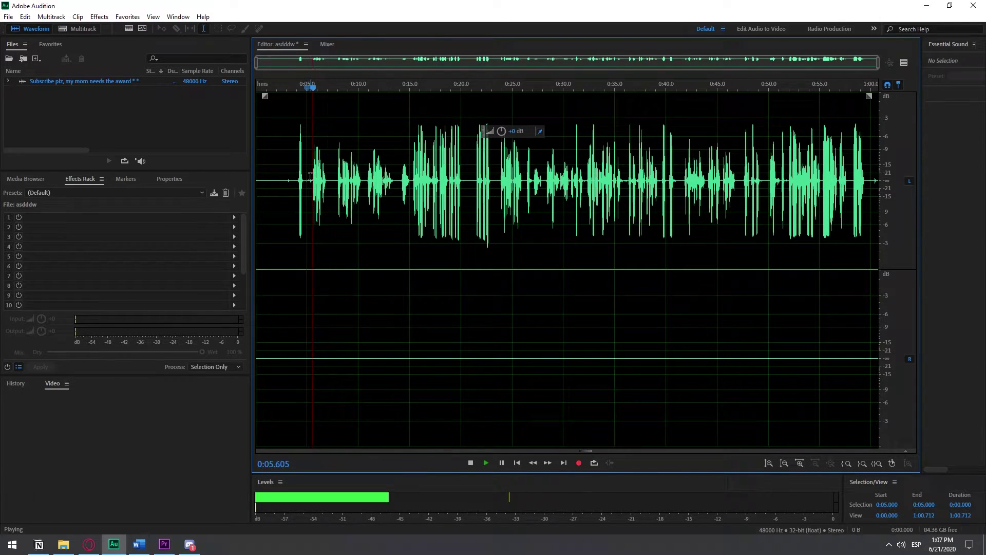
key("space")
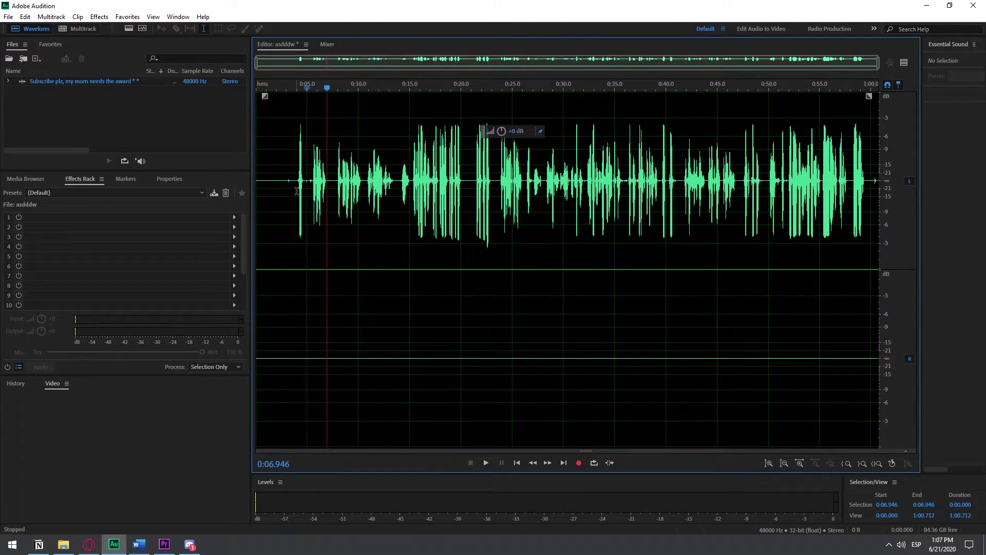
Step: Select the entire recording, convert it to mono via Favorites, then back to stereo
left_click(279, 185)
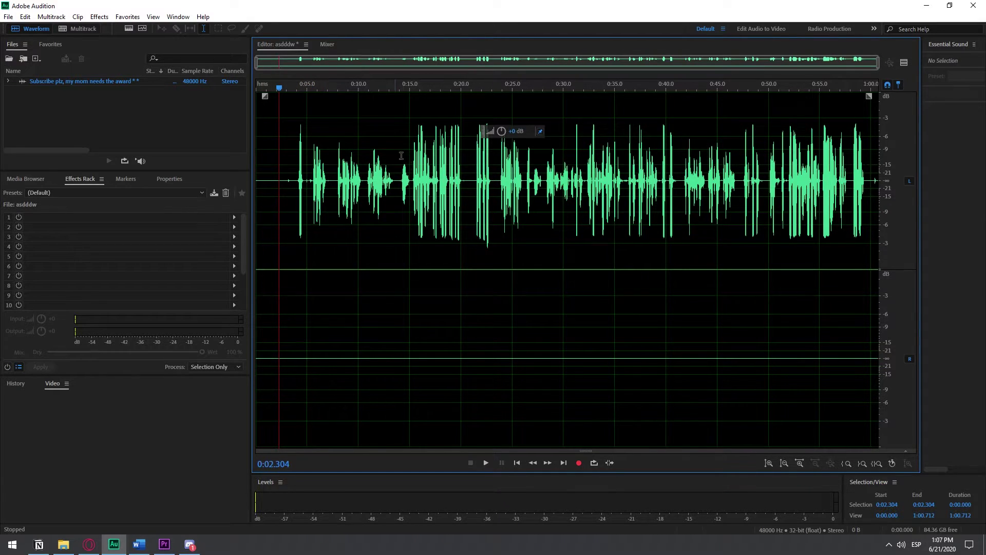
left_click_drag(368, 165, 880, 170)
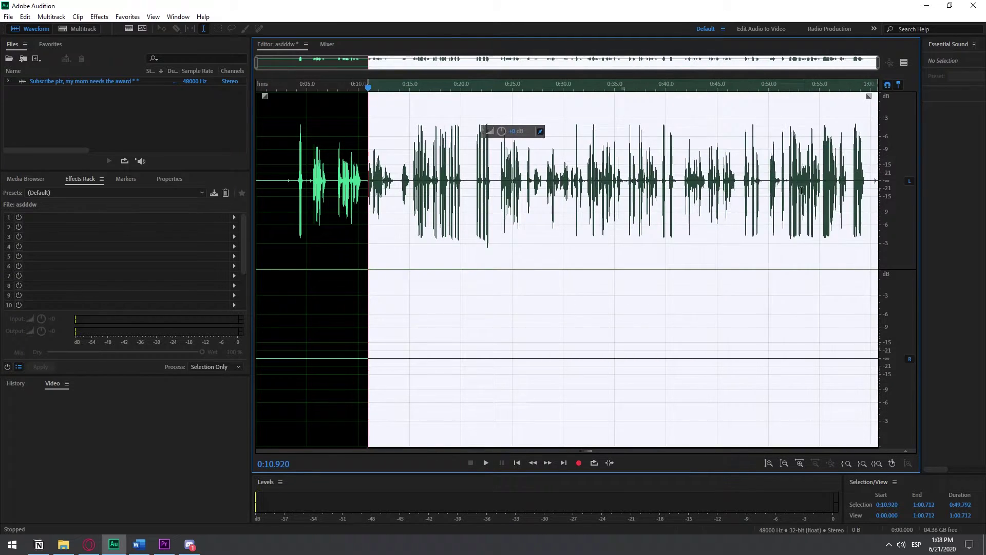
left_click(802, 175)
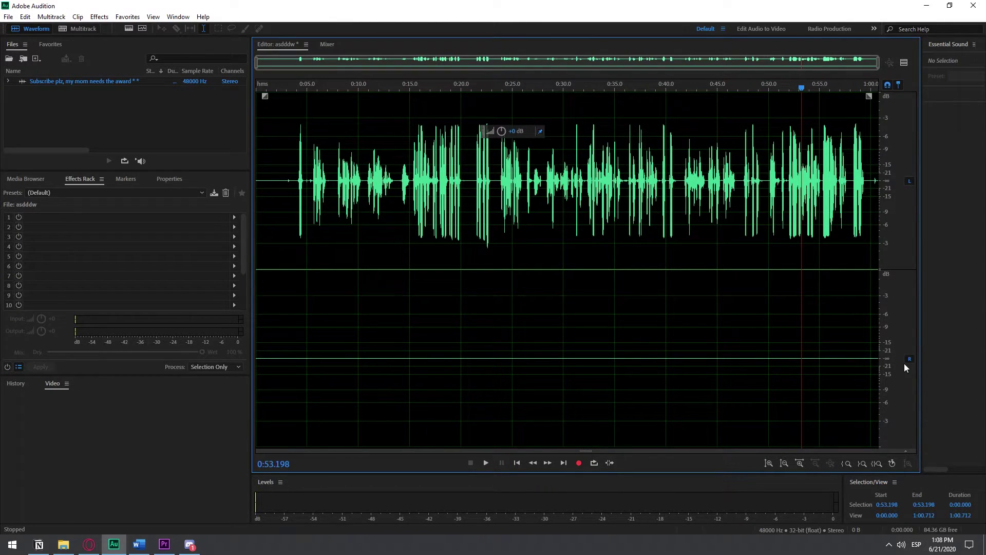
double_click(416, 175)
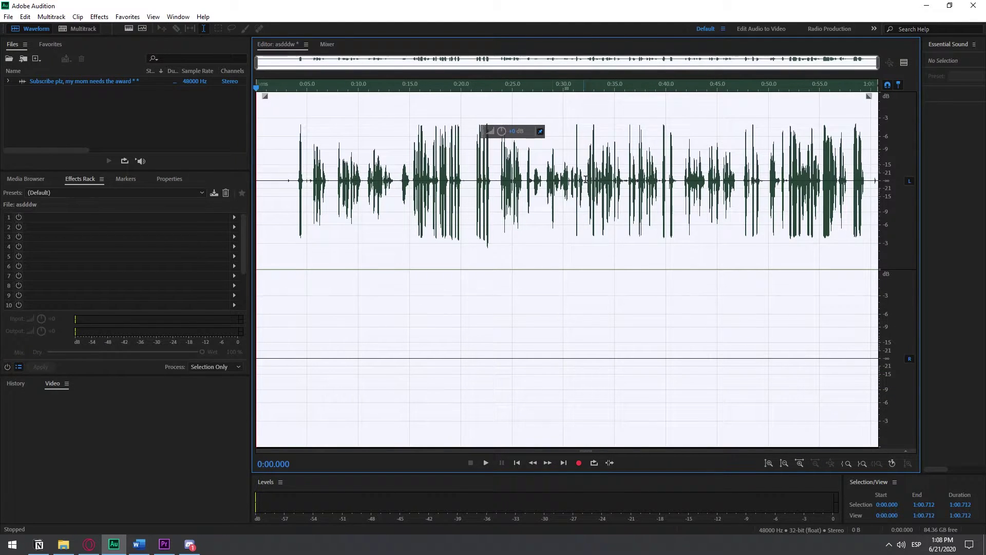
left_click(127, 16)
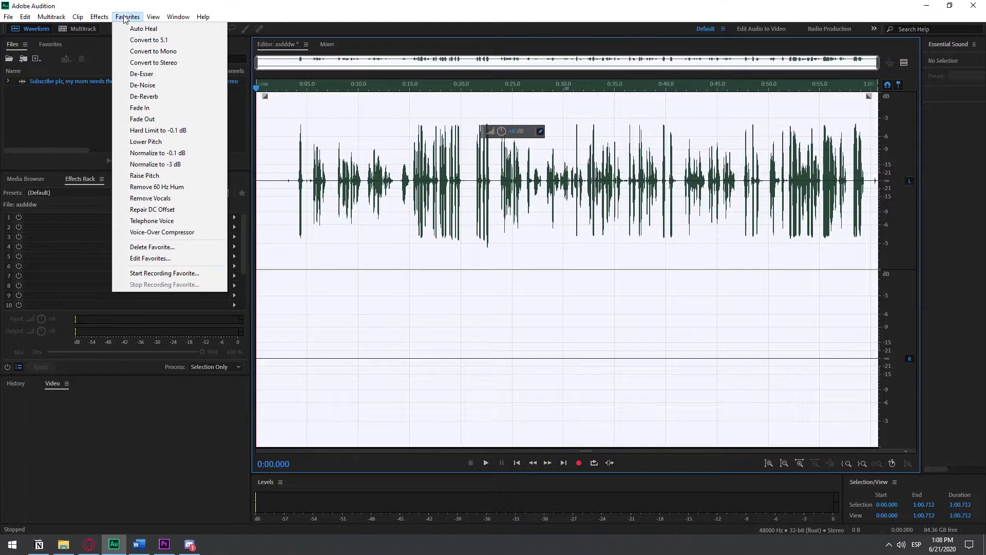
left_click(172, 51)
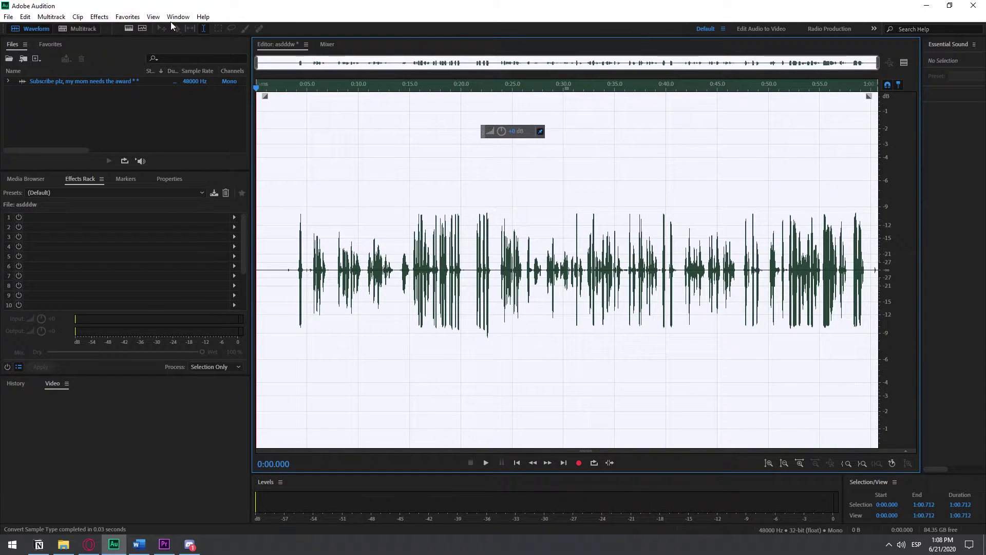
left_click(127, 16)
left_click(151, 65)
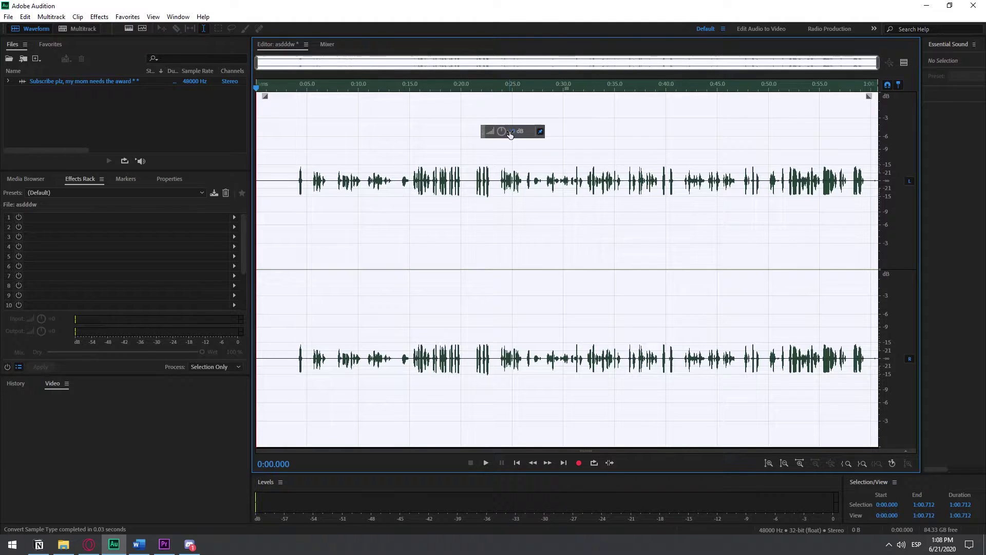
Step: Boost the recording by about +11.7 dB with the on-clip volume control, then select everything
left_click_drag(510, 134, 532, 132)
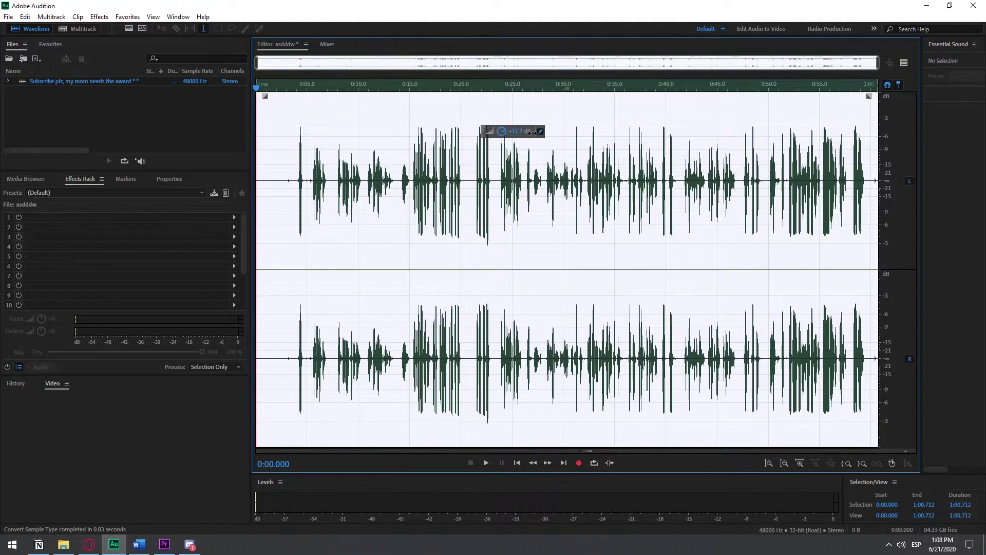
left_click_drag(532, 132, 533, 135)
left_click(492, 193)
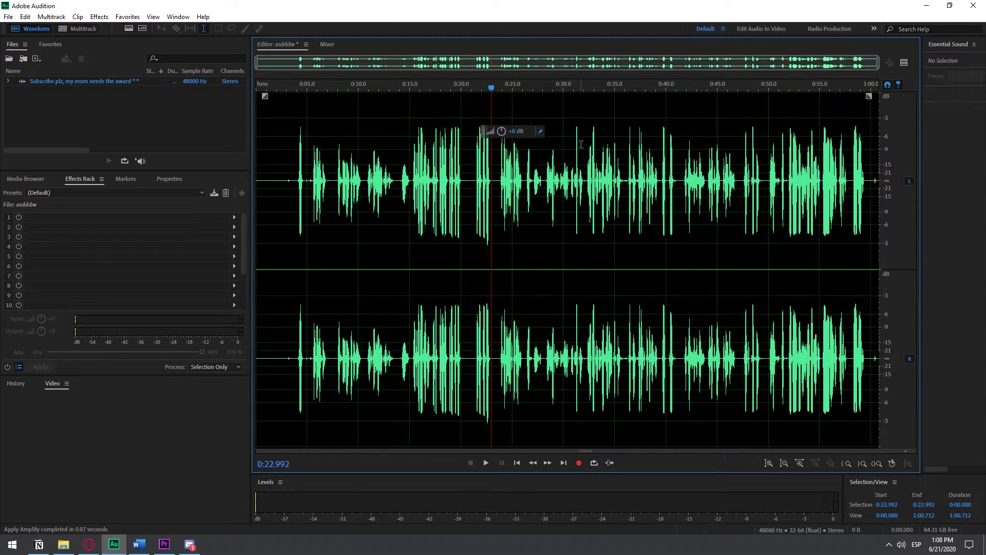
key("ctrl+a")
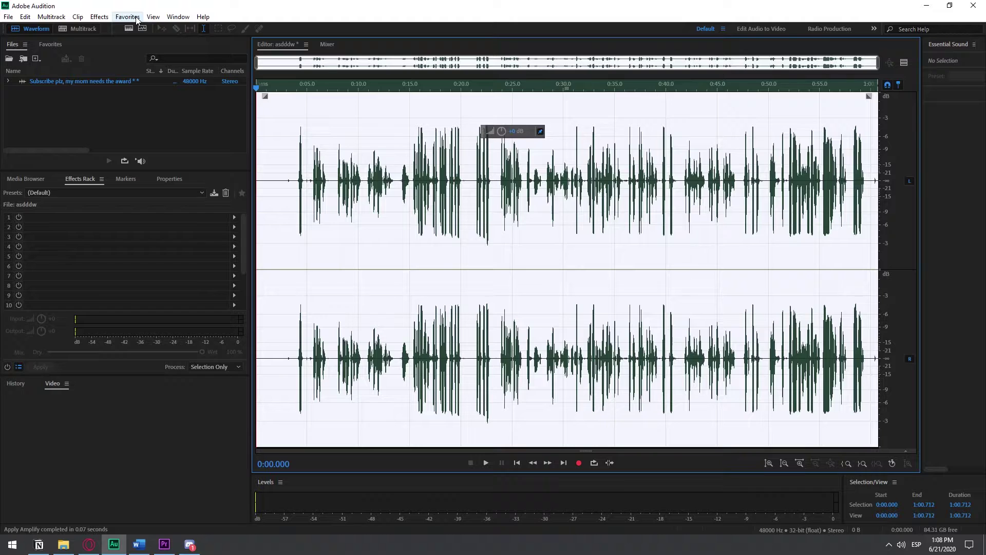
Step: Apply the Hard Limiter with its default -12.0 dB maximum amplitude
left_click(100, 16)
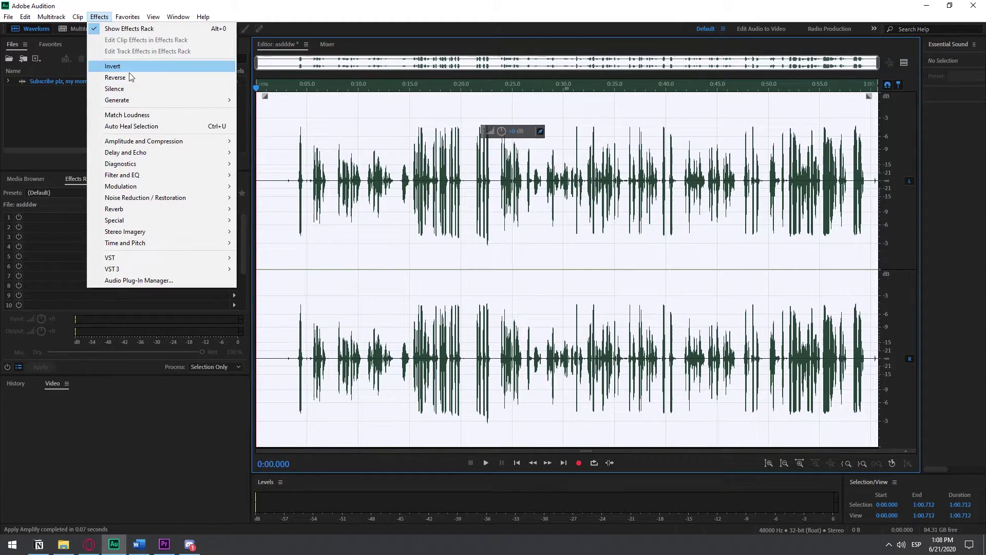
mouse_move(178, 140)
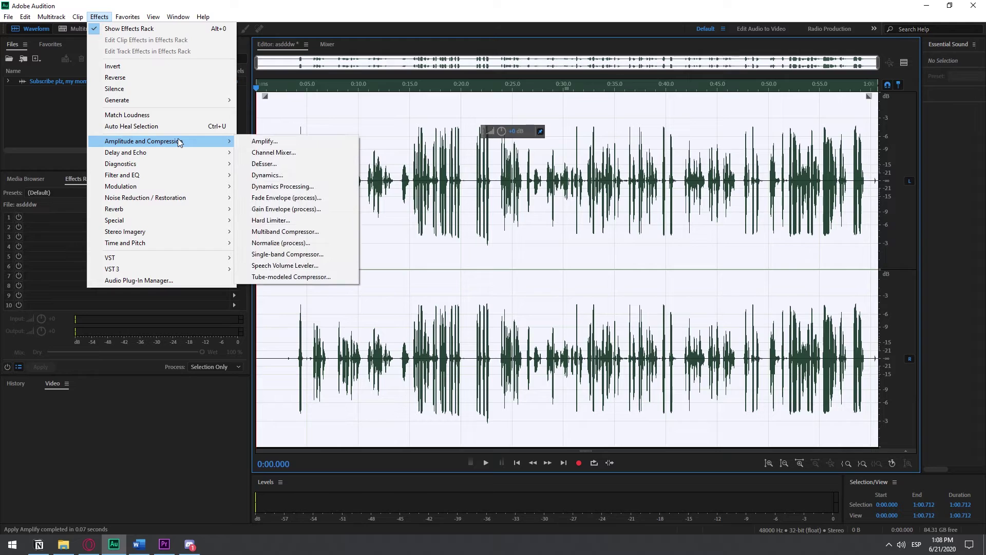
left_click(303, 222)
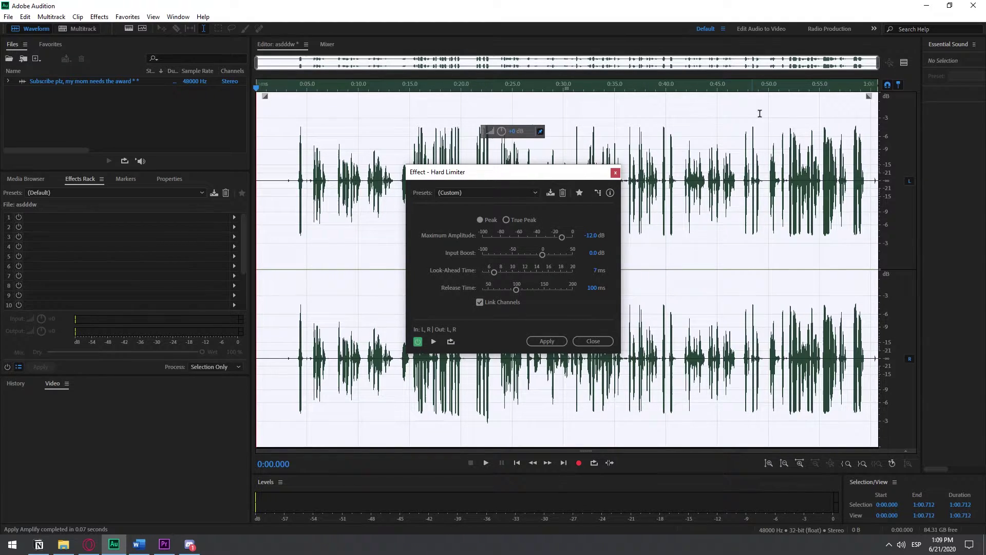
left_click(548, 341)
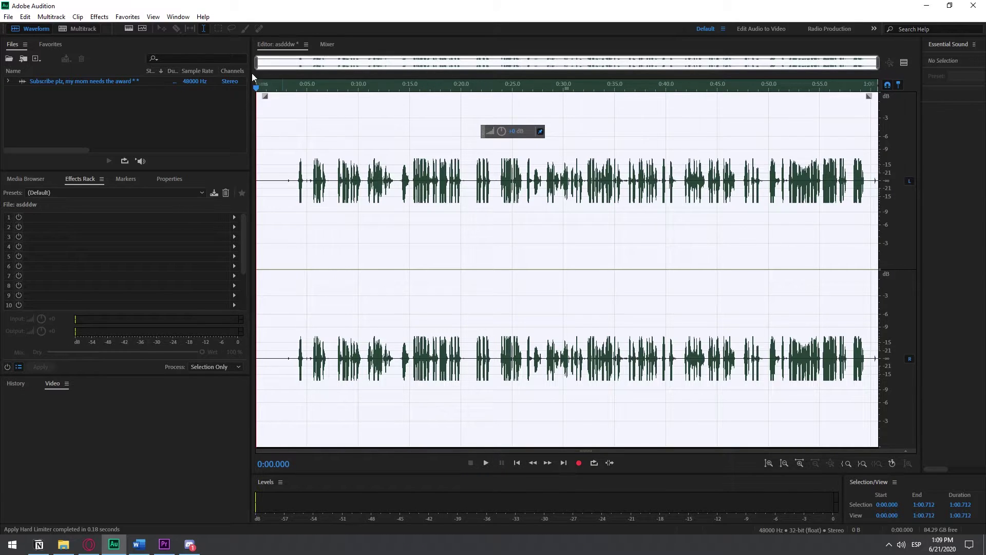
Step: Normalize the whole recording to -0.10 dB
left_click(102, 17)
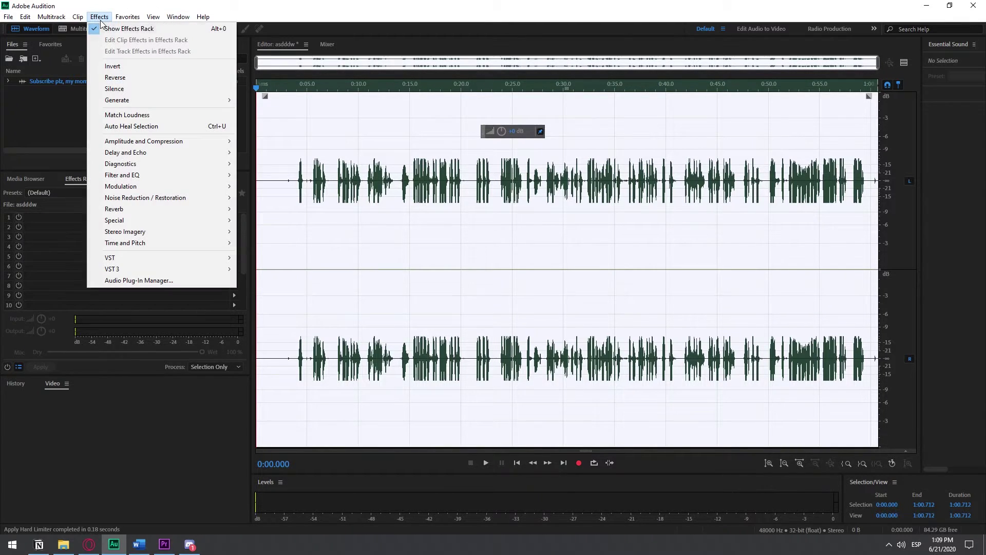
mouse_move(190, 141)
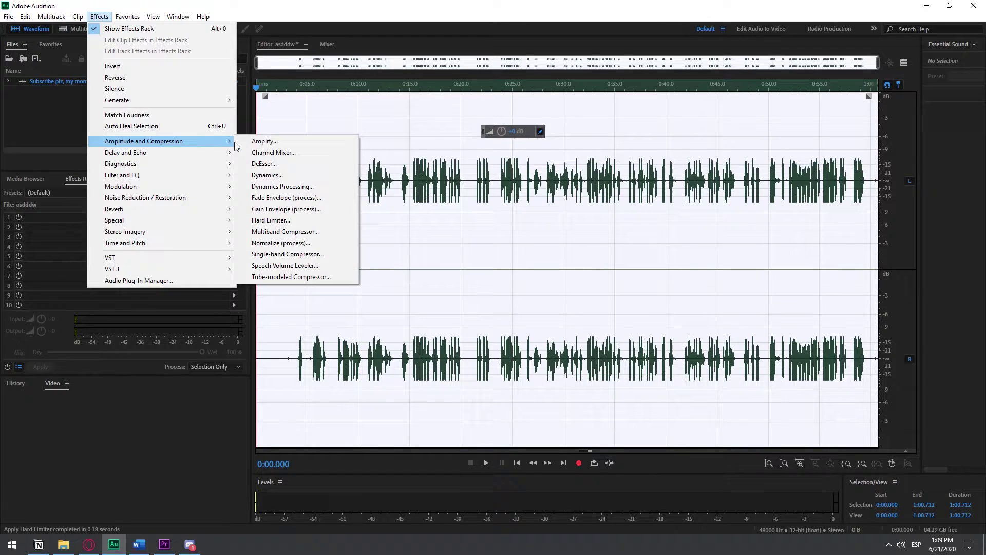
left_click(320, 247)
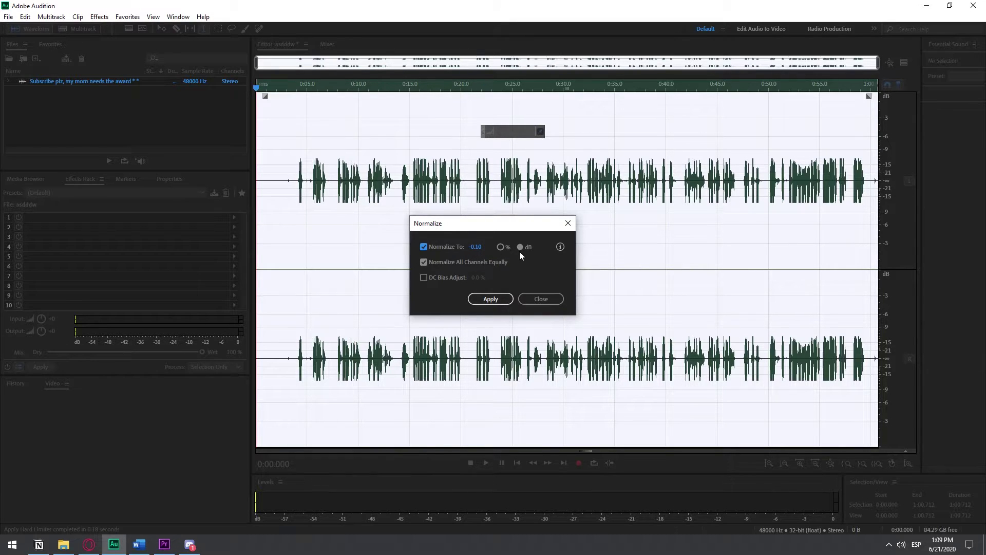
left_click(492, 299)
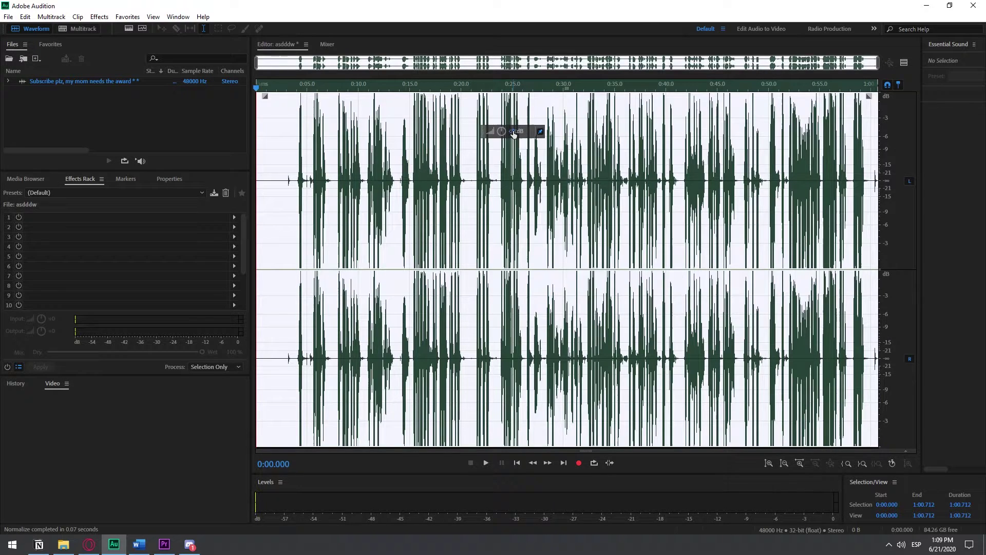
Step: Lower the volume about -4.5 dB, raise it about +5 dB, and play from 0:05.46 to check
left_click_drag(513, 133, 494, 131)
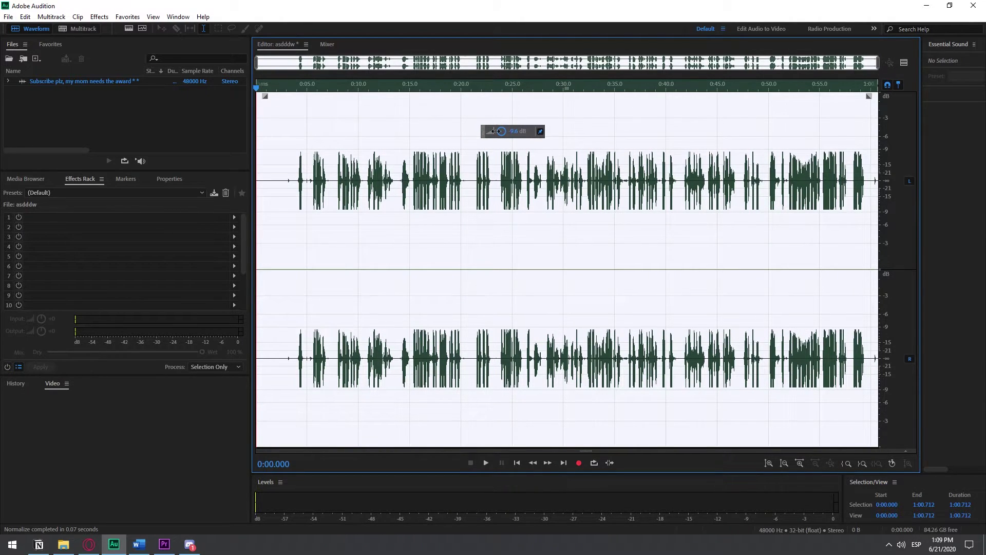
left_click_drag(495, 131, 494, 131)
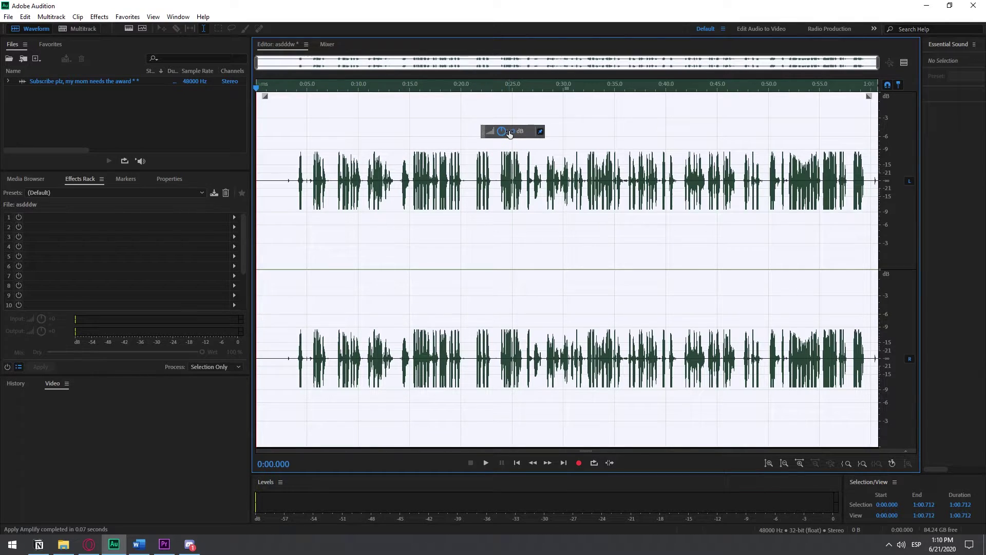
left_click_drag(510, 133, 522, 131)
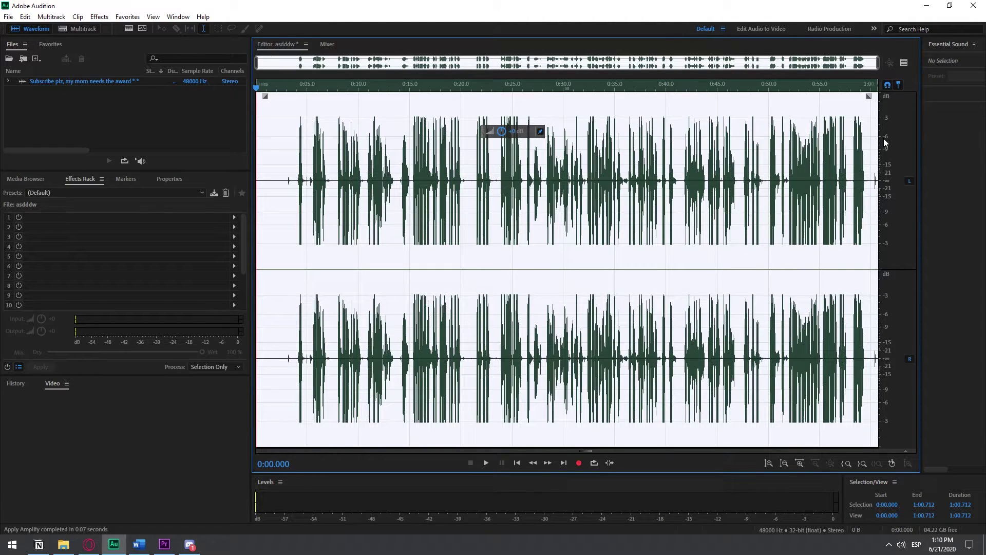
left_click(312, 137)
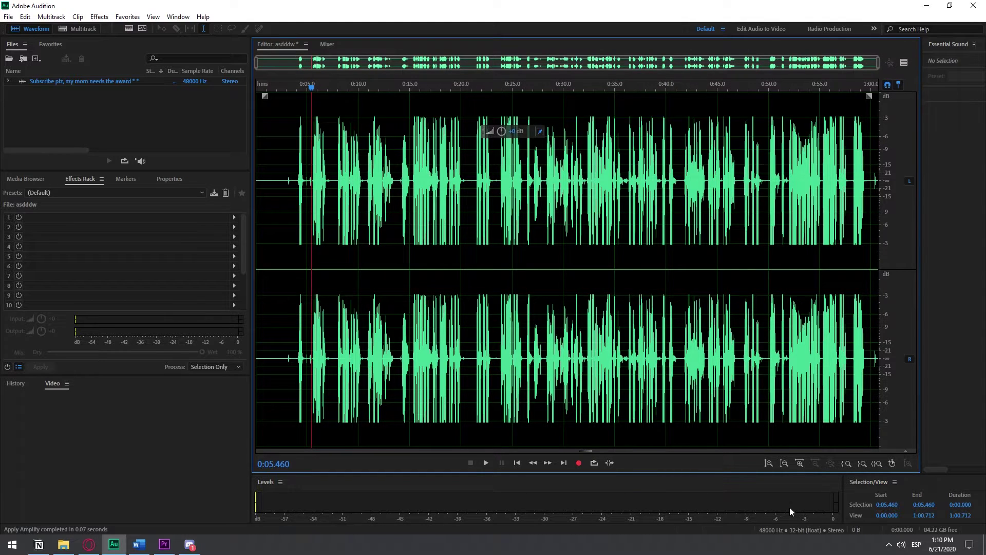
key("space")
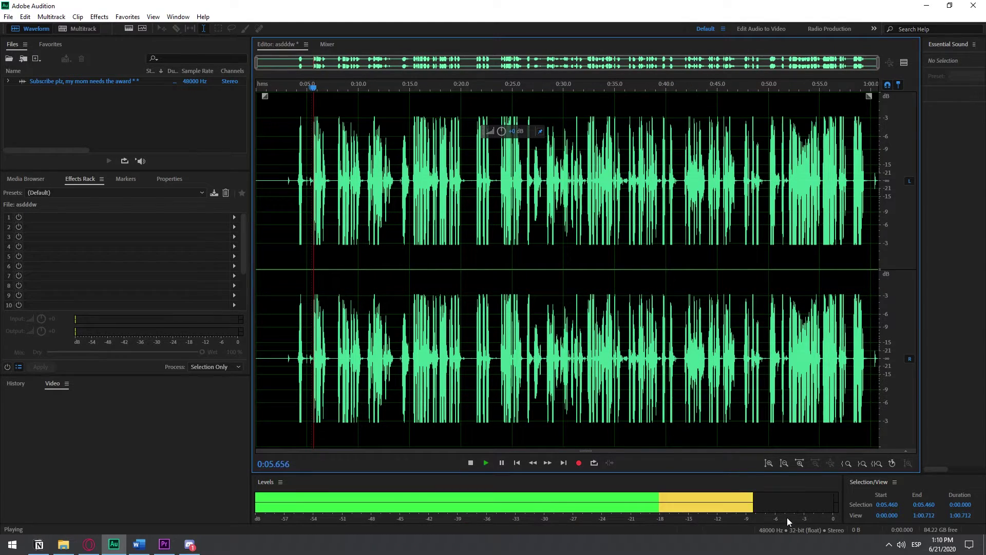
key("space")
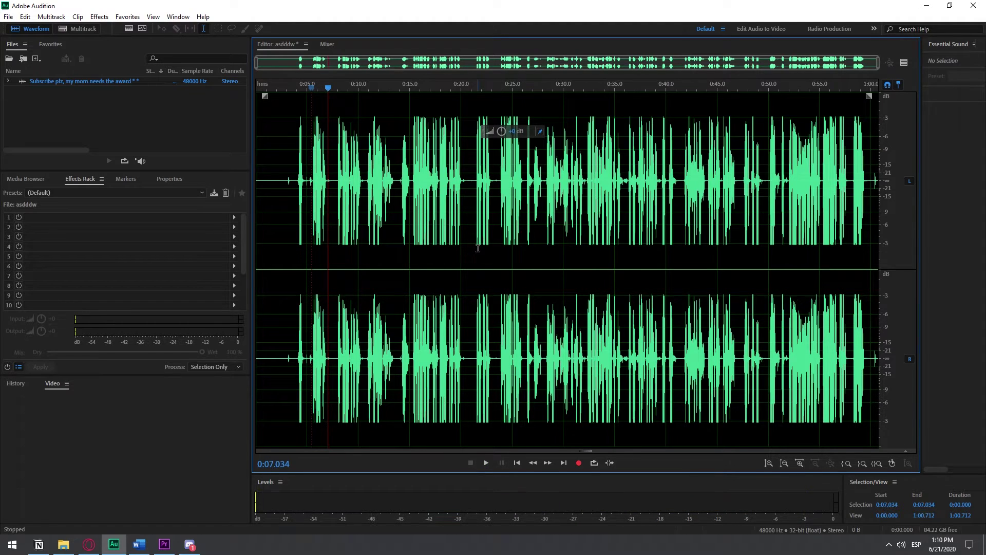
key("ctrl+a")
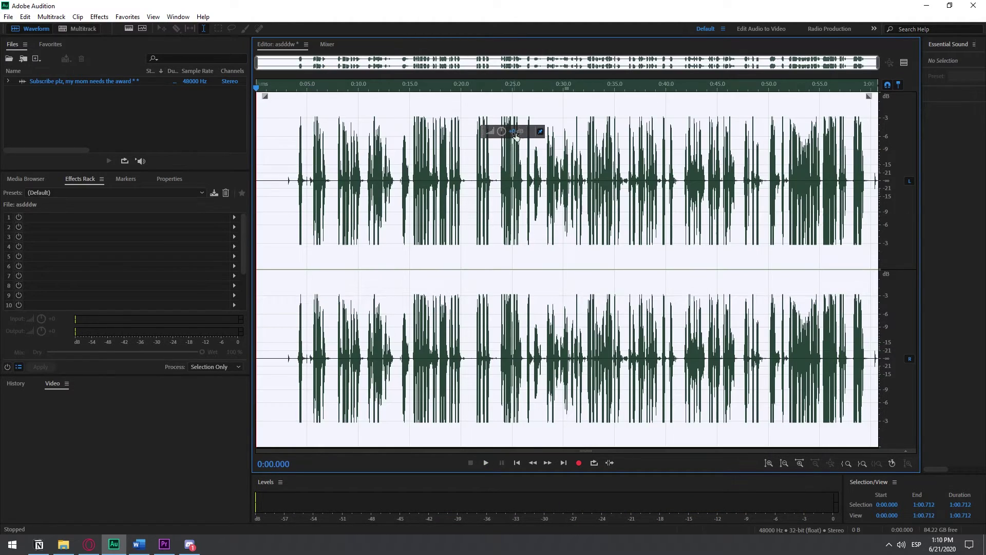
Step: Turn the whole recording down about 3 dB and set playback near 0:05.8
left_click_drag(520, 135, 506, 134)
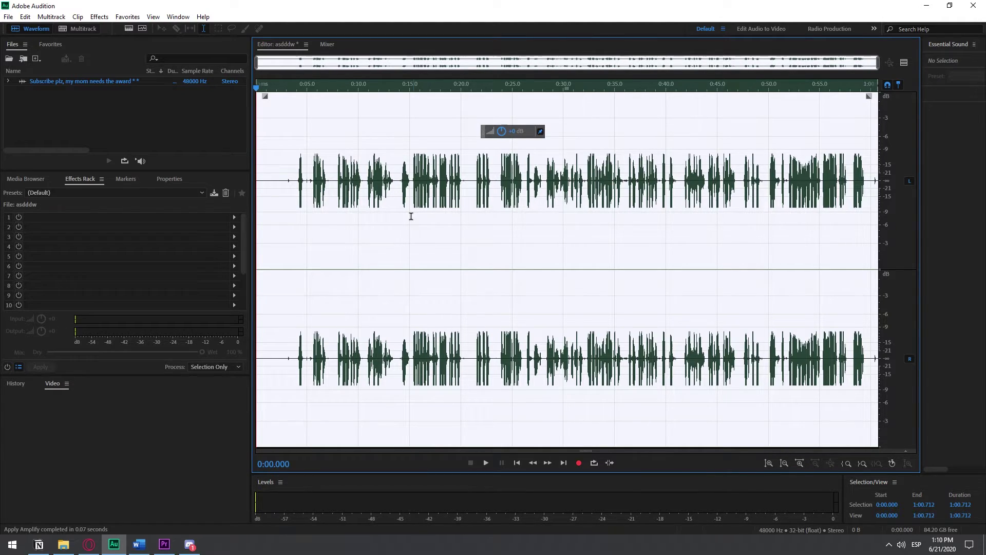
left_click(316, 199)
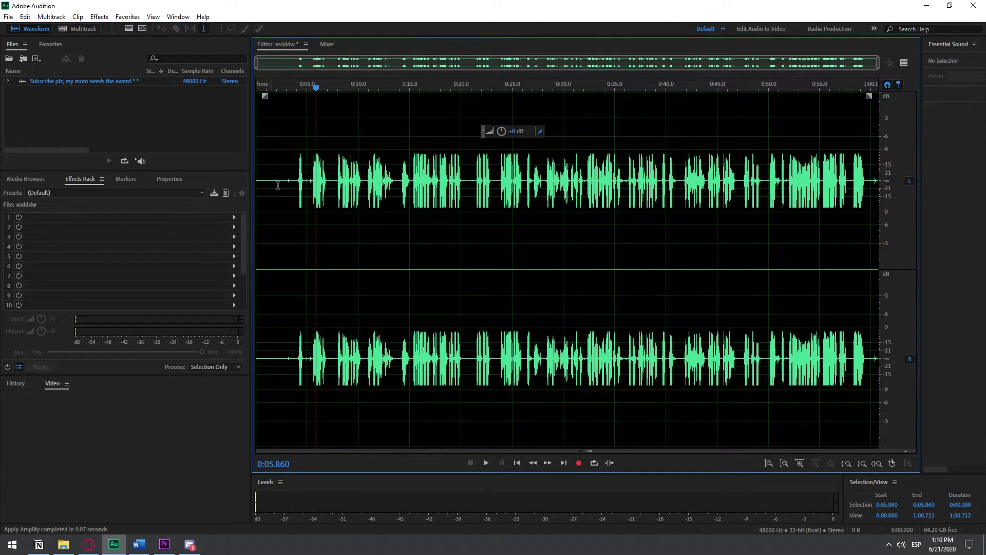
left_click(315, 172)
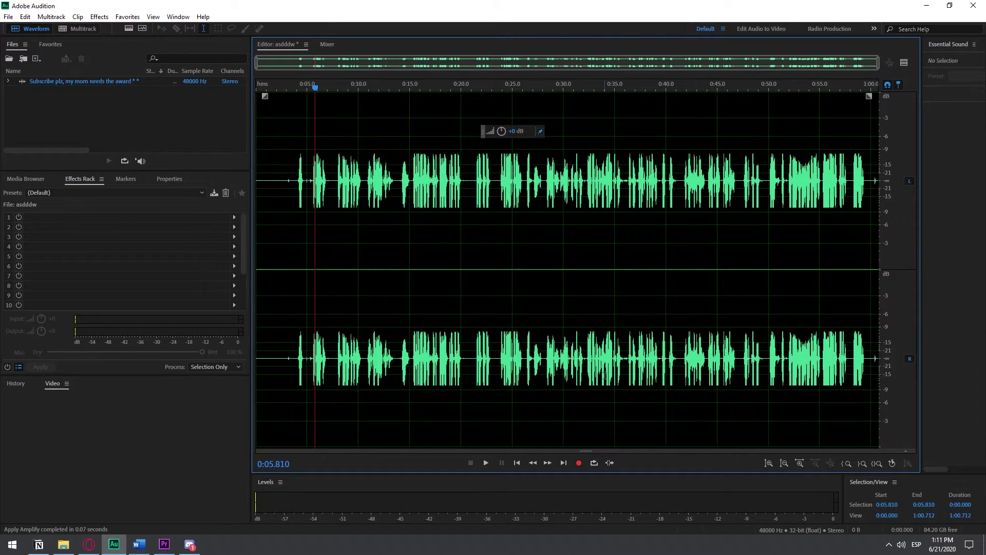
left_click(299, 87)
key("space")
key("space")
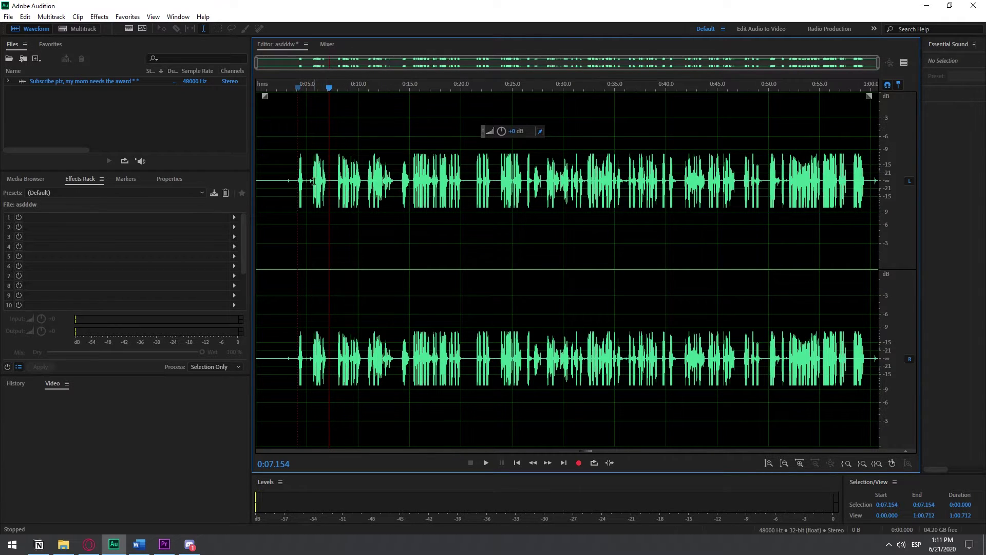
left_click_drag(263, 181, 282, 181)
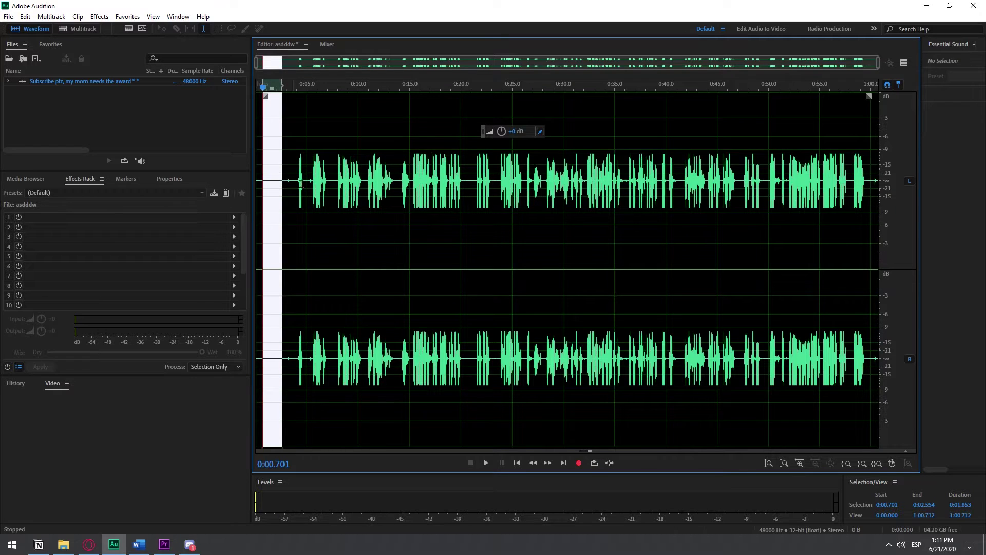
left_click_drag(339, 174, 363, 175)
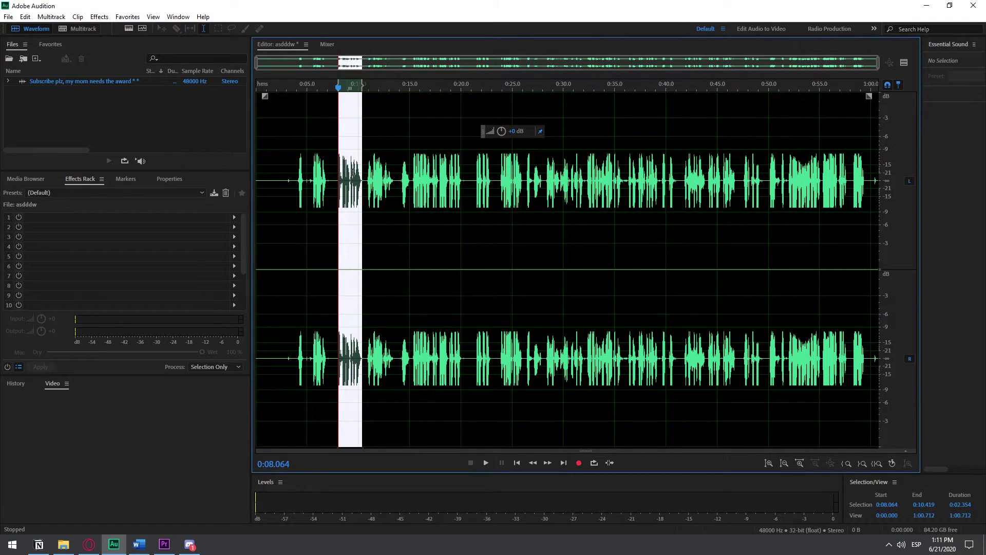
left_click(353, 190)
left_click(312, 191)
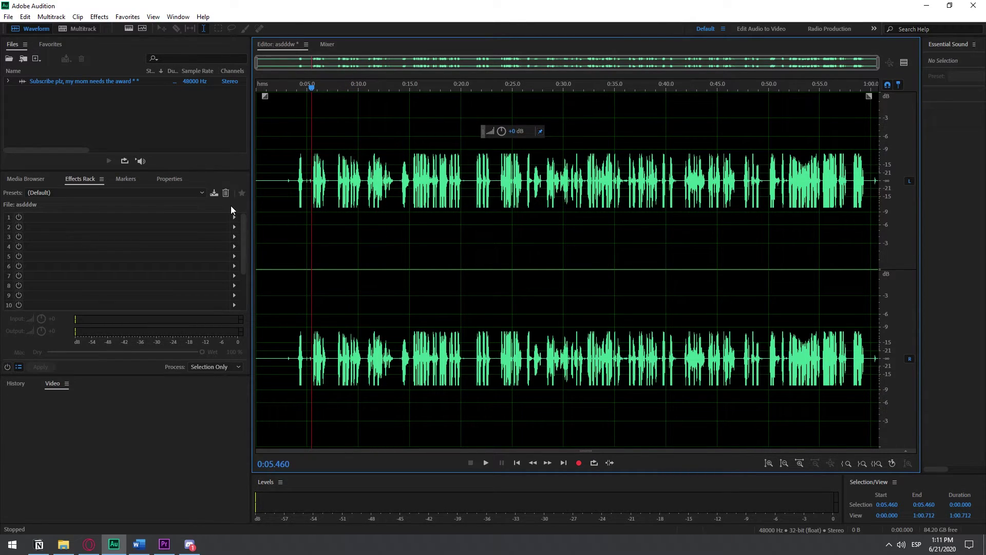
key("space")
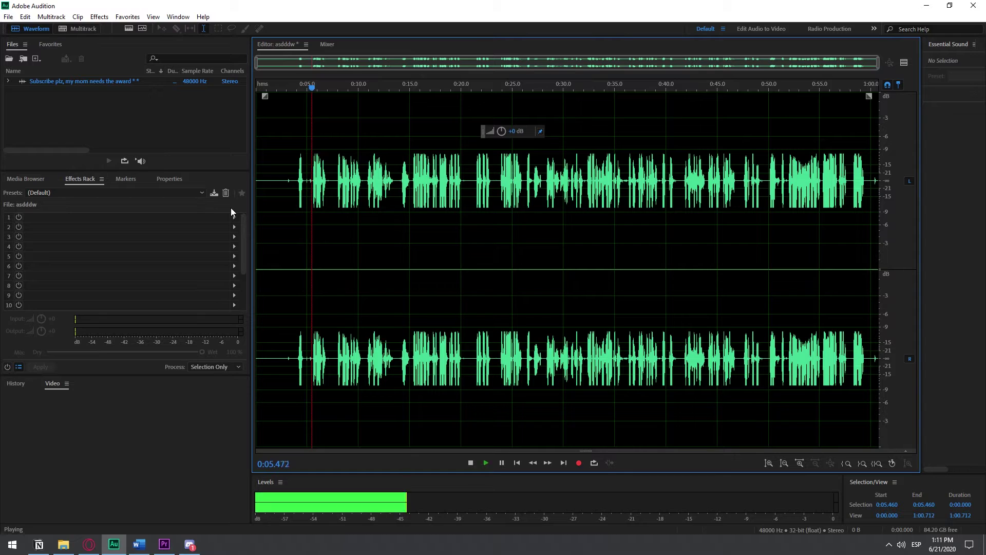
key("space")
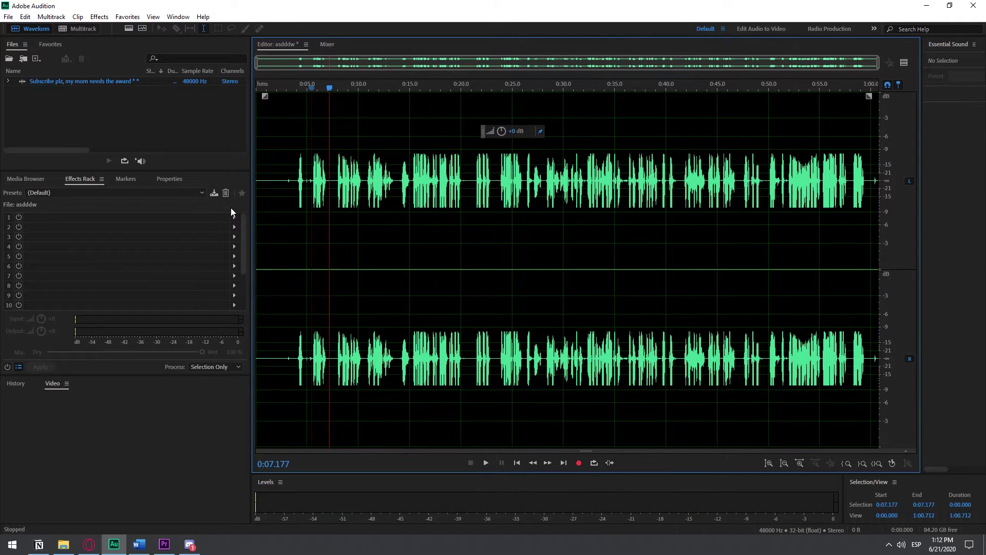
Step: Select the whole voice recording and open the DeReverb effect on it
double_click(335, 183)
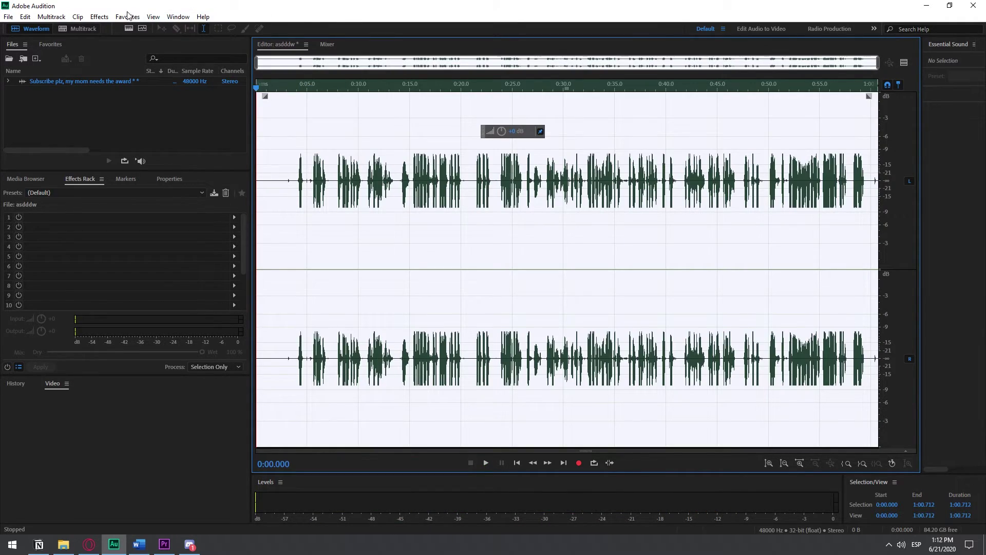
left_click(99, 18)
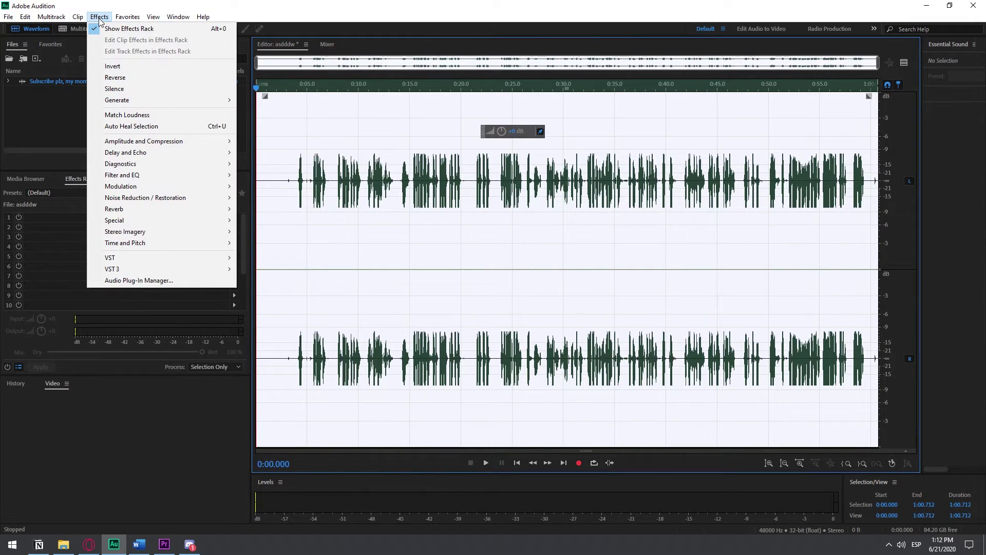
mouse_move(171, 198)
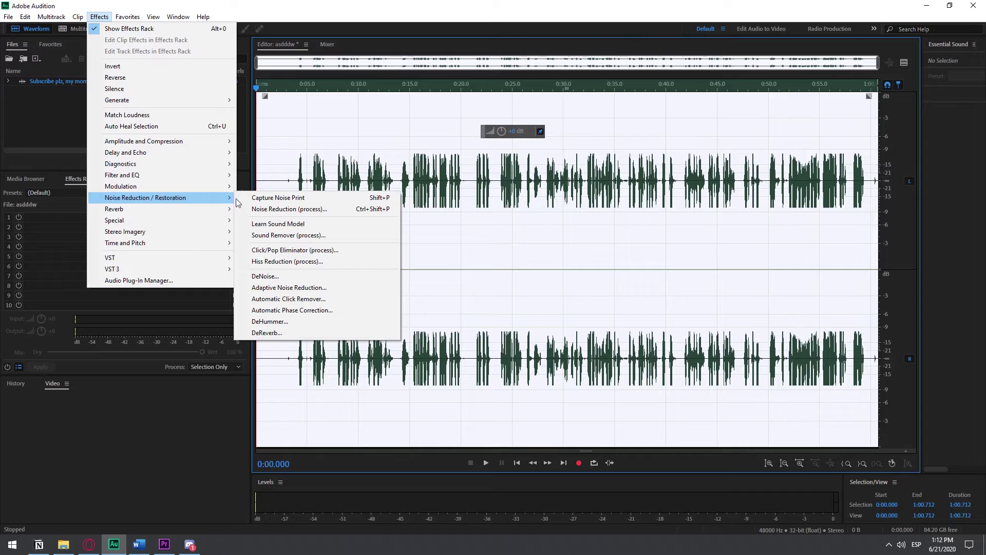
left_click(312, 334)
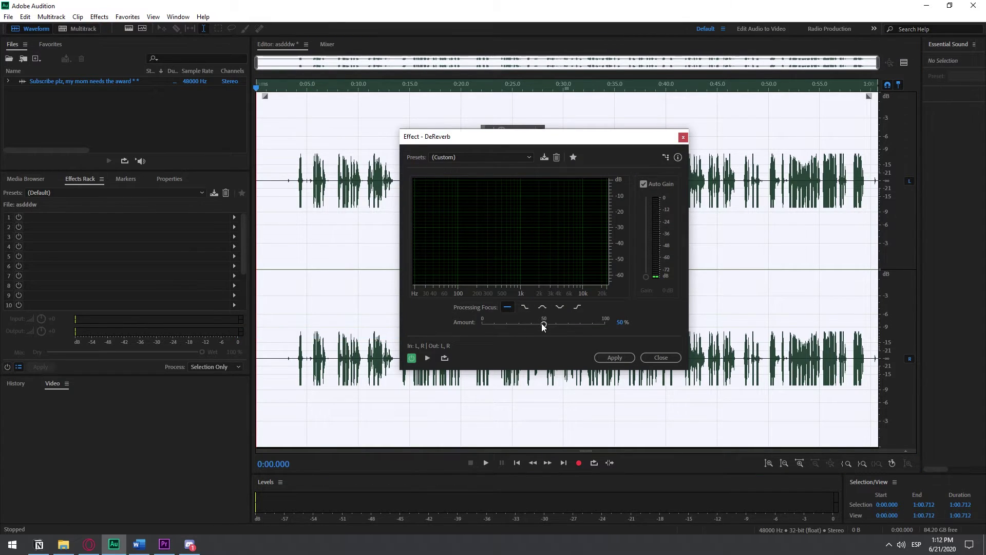
Step: Lower the DeReverb Amount from 30% to 20%
left_click_drag(532, 324, 517, 324)
left_click_drag(556, 137, 560, 154)
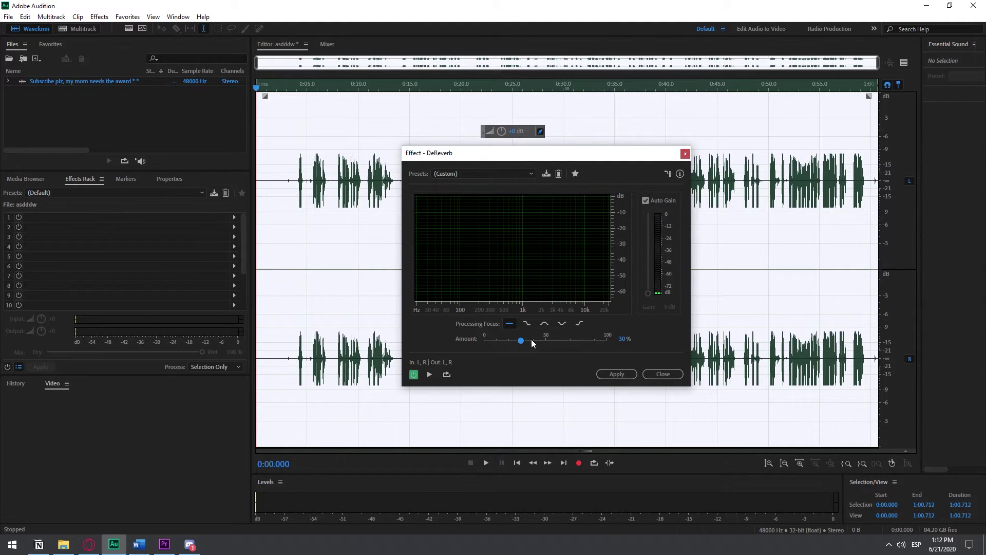
left_click_drag(520, 341, 510, 343)
Step: Preview the speech from around 0:05, raising the DeReverb Amount to 50%
left_click(315, 226)
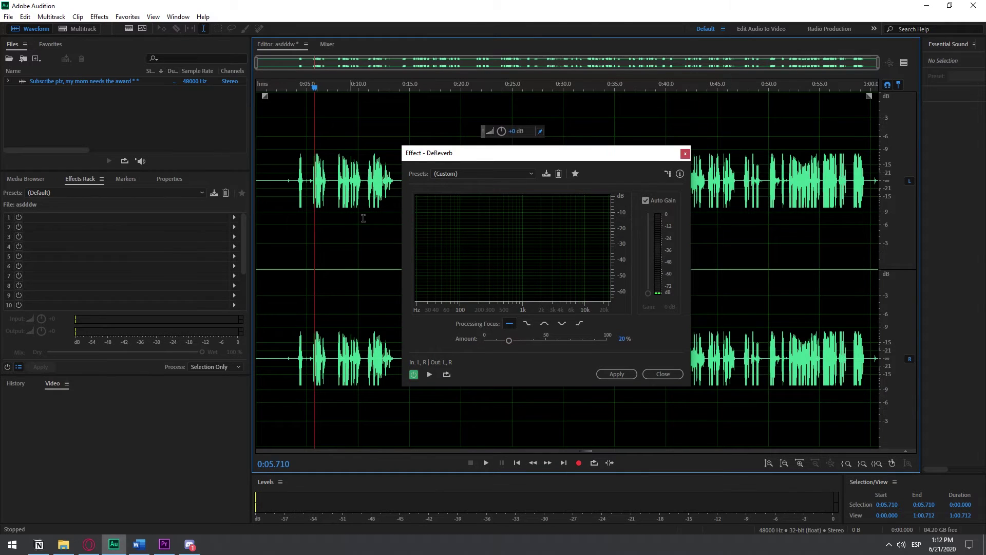
key("space")
key("space")
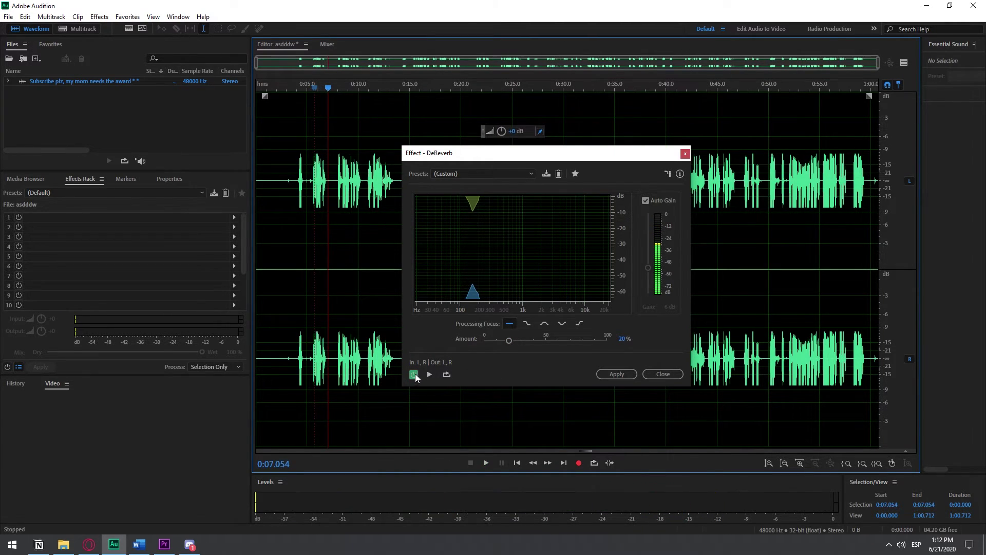
left_click(312, 183)
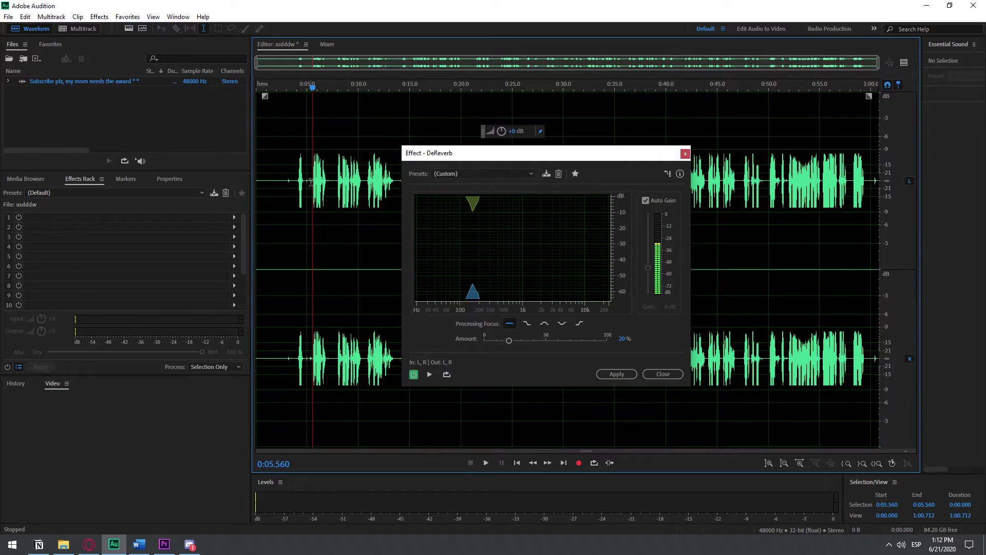
left_click_drag(509, 340, 545, 341)
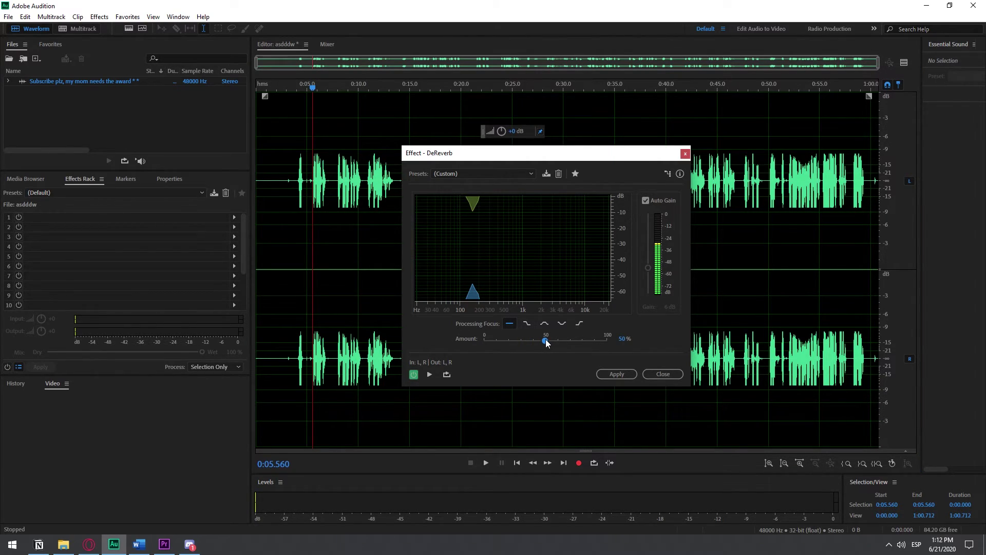
left_click(311, 185)
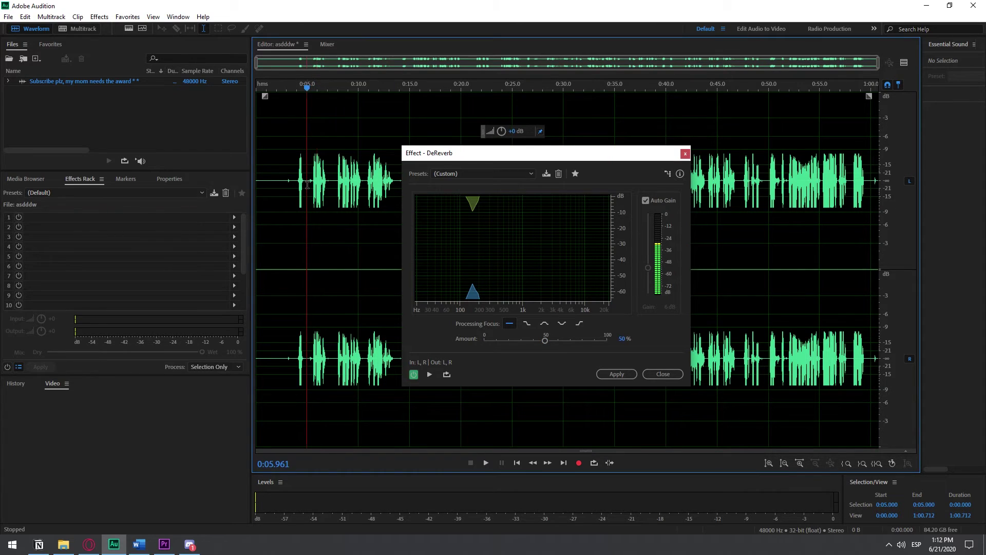
left_click(313, 185)
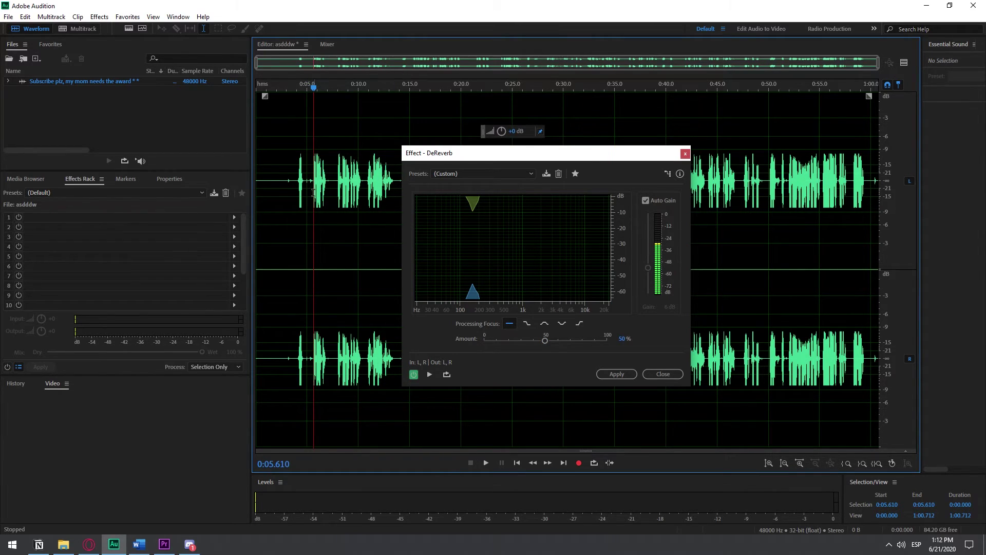
left_click(311, 188)
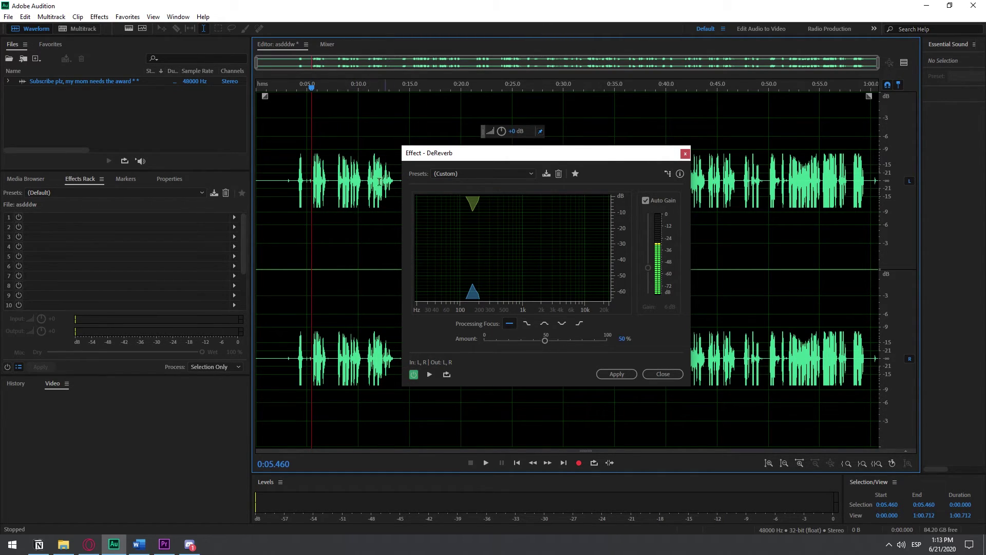
left_click(312, 183)
left_click(311, 183)
key("space")
Step: Lower the Amount to 31% and preview the speech again
key("space")
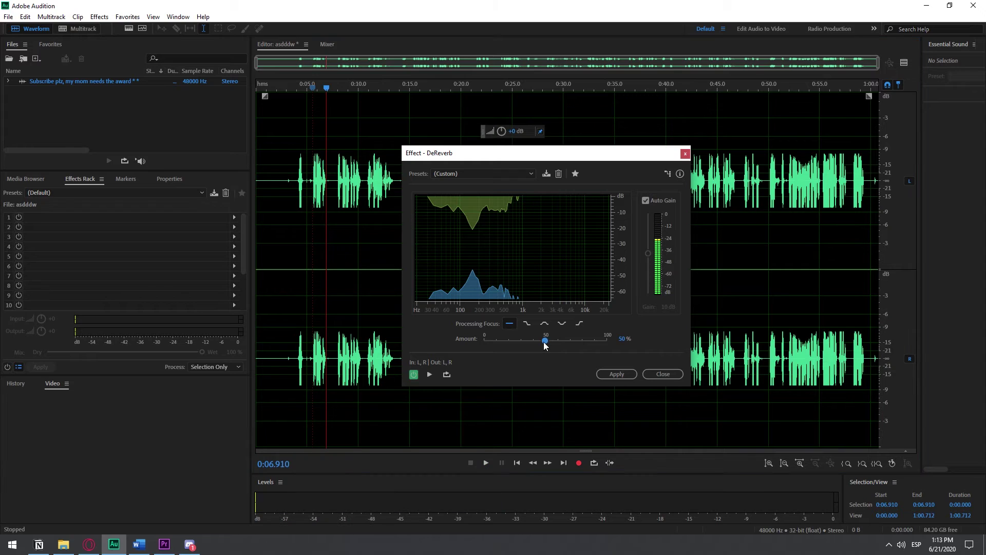
left_click_drag(544, 343, 521, 341)
left_click(306, 185)
key("space")
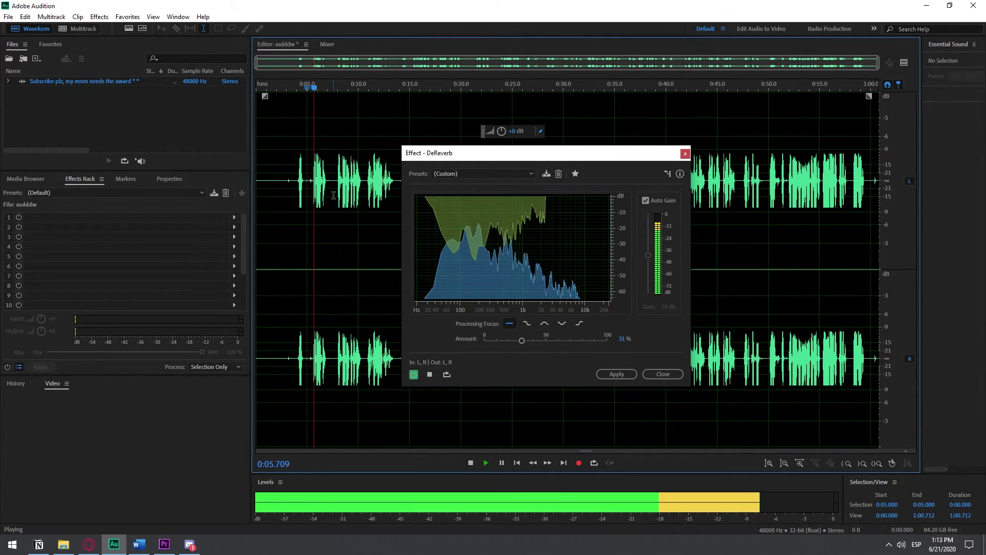
key("space")
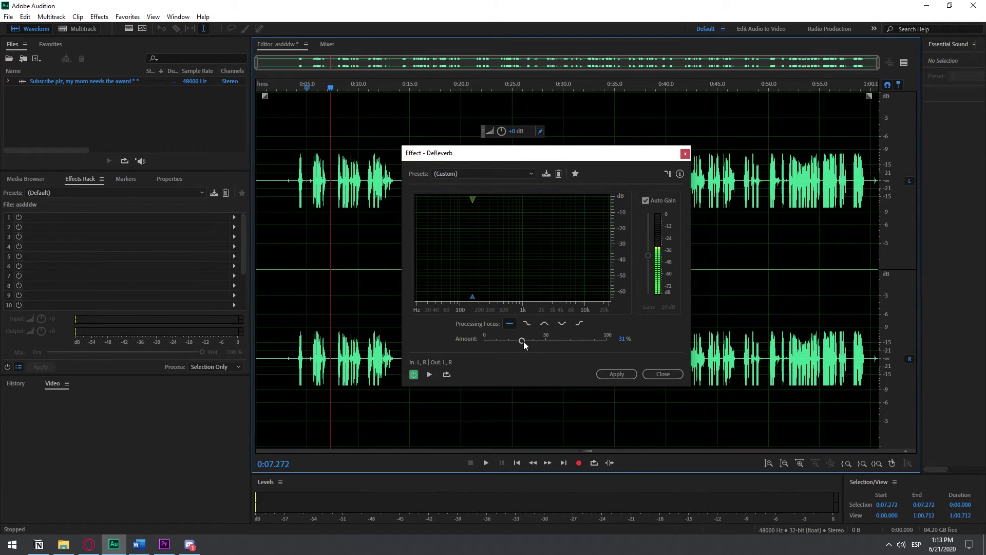
Step: Enter 35 as the DeReverb Amount and preview the result
left_click_drag(524, 342, 526, 342)
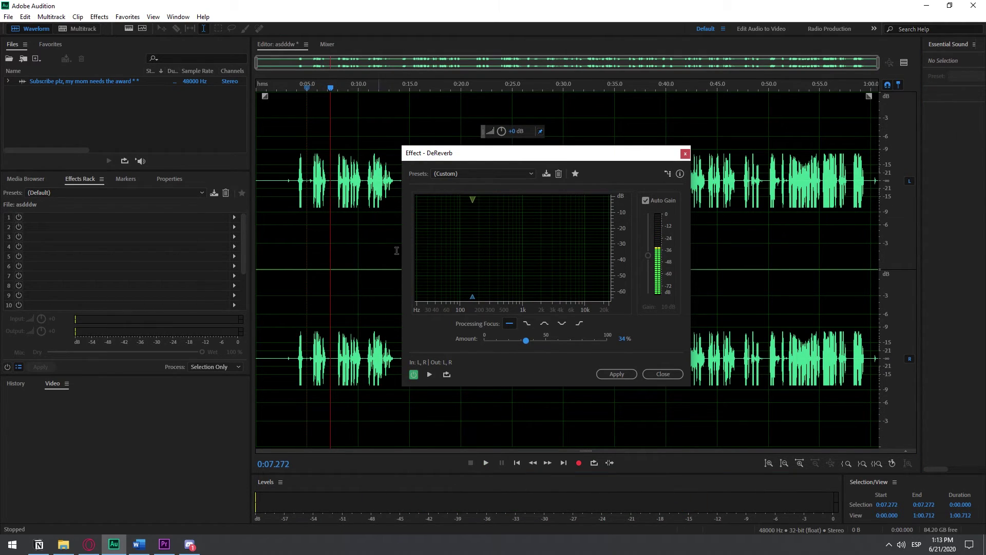
left_click(622, 338)
type("35")
left_click(314, 175)
key("space")
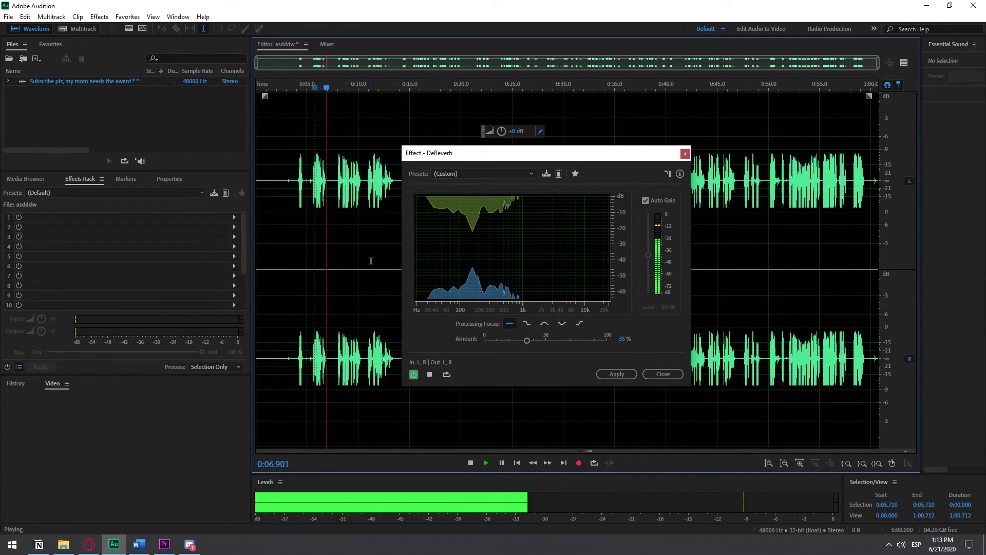
key("space")
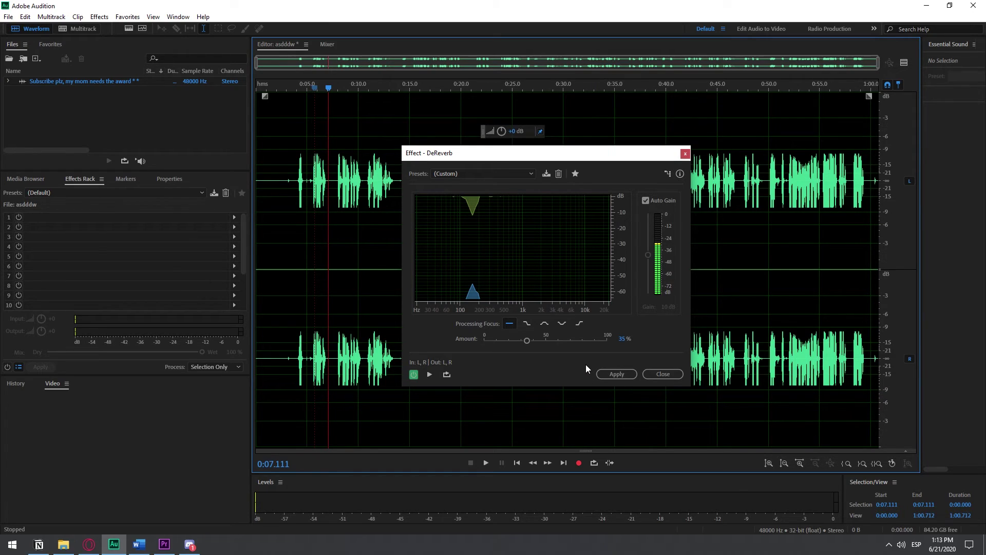
Step: Apply DeReverb at 35% and listen to the processed speech from 0:05.760
left_click(629, 375)
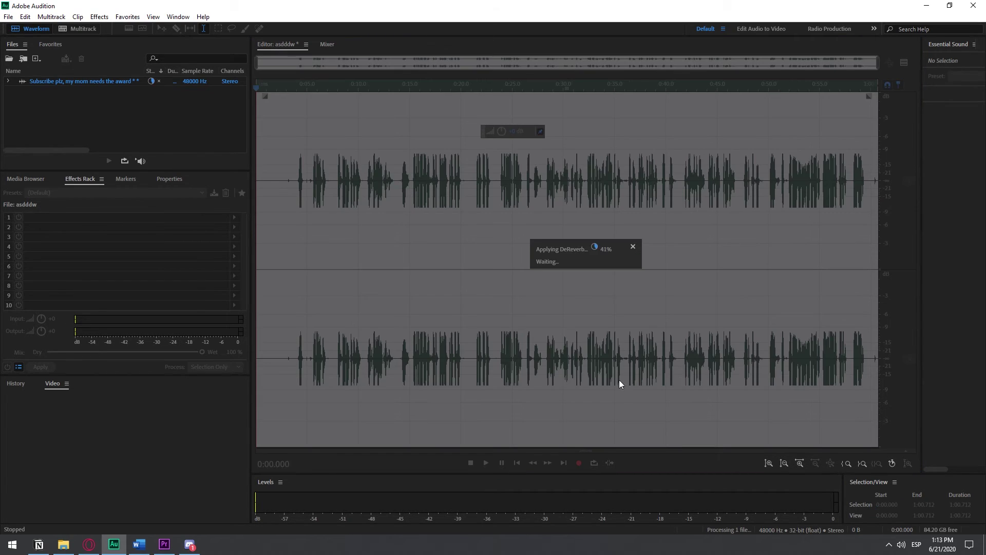
left_click(297, 181)
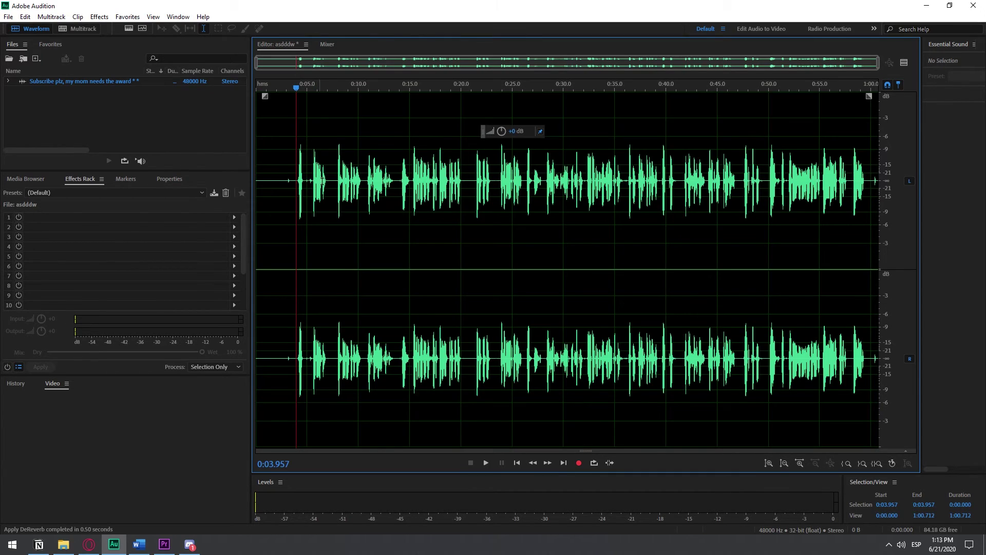
left_click(314, 182)
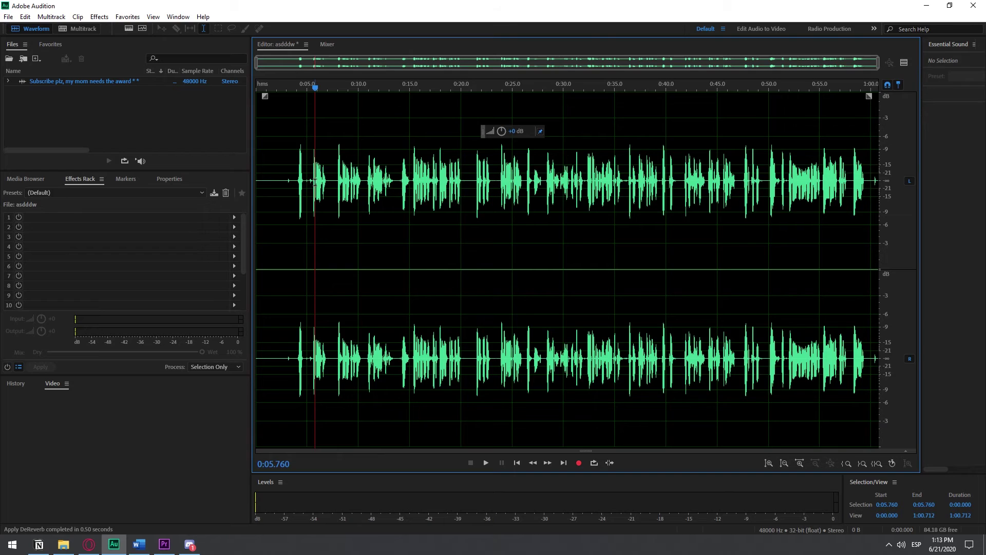
key("space")
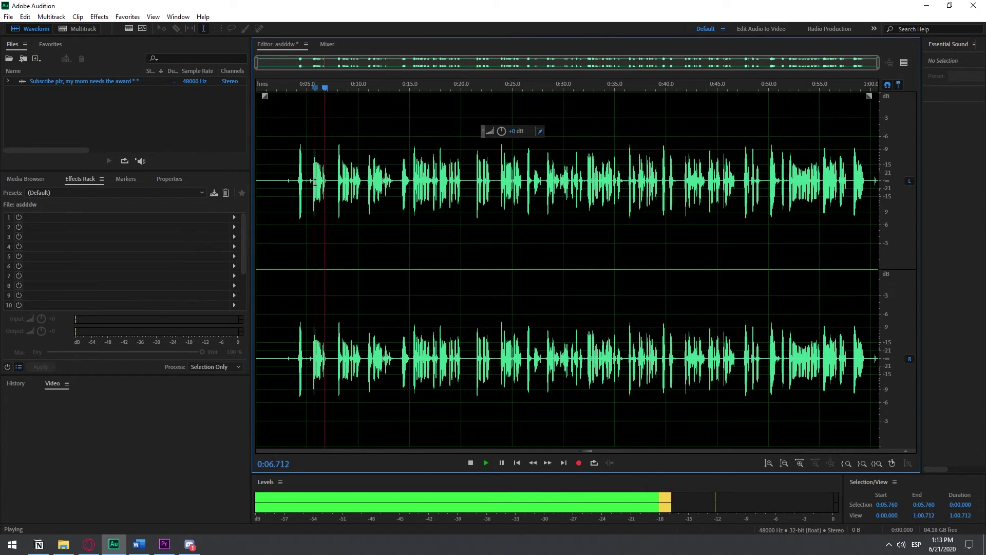
key("space")
key("space")
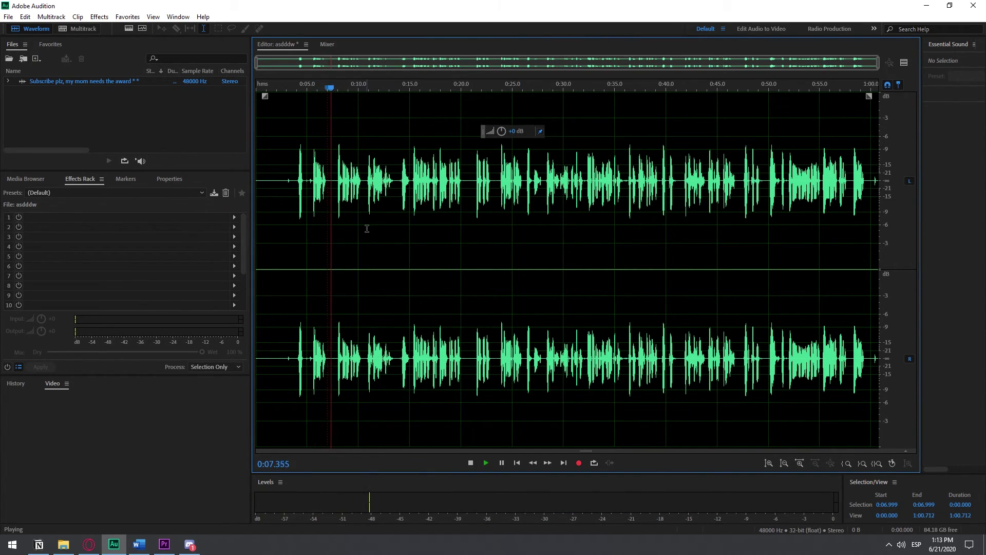
Step: Play back the opening words and the middle section to check the de-reverbed audio
key("space")
left_click(267, 170)
key("space")
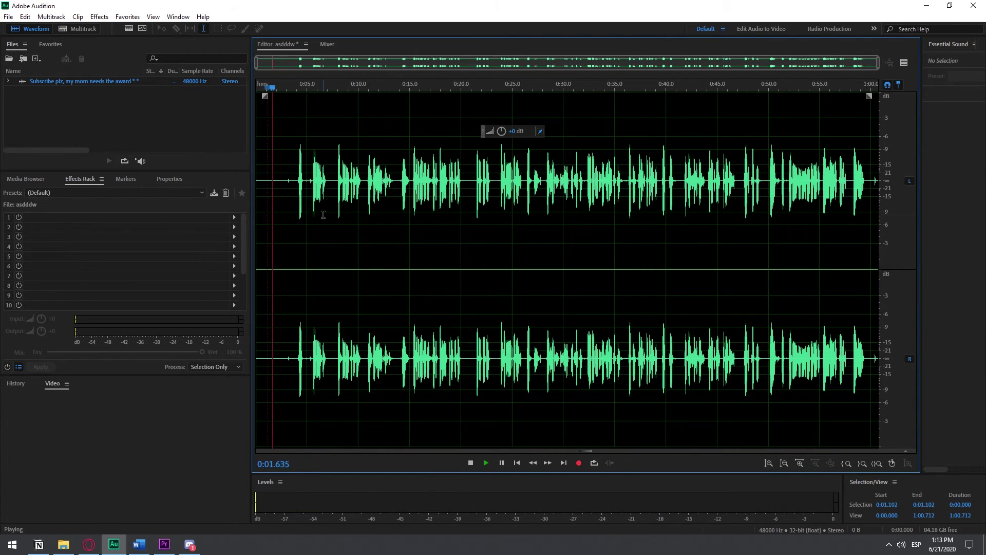
key("space")
left_click(315, 185)
key("space")
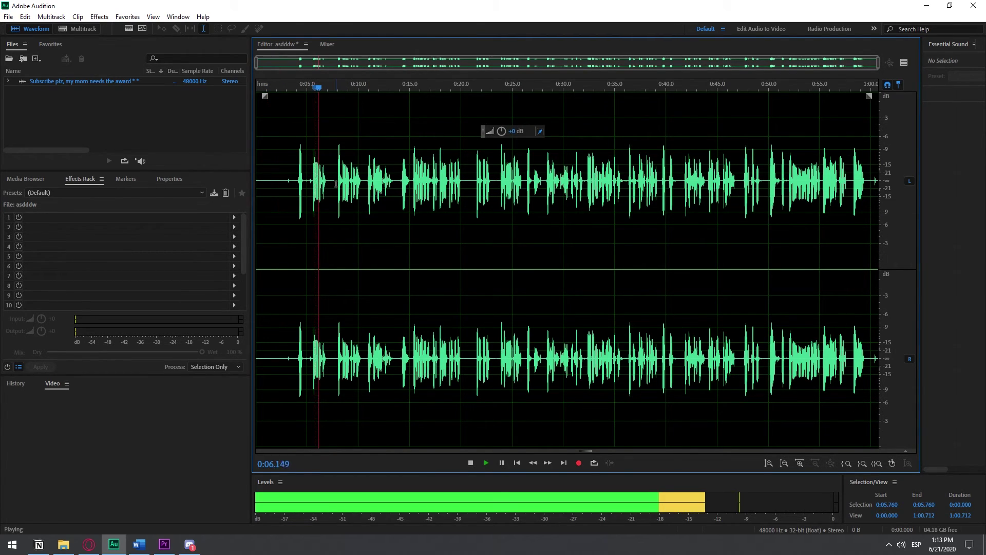
key("space")
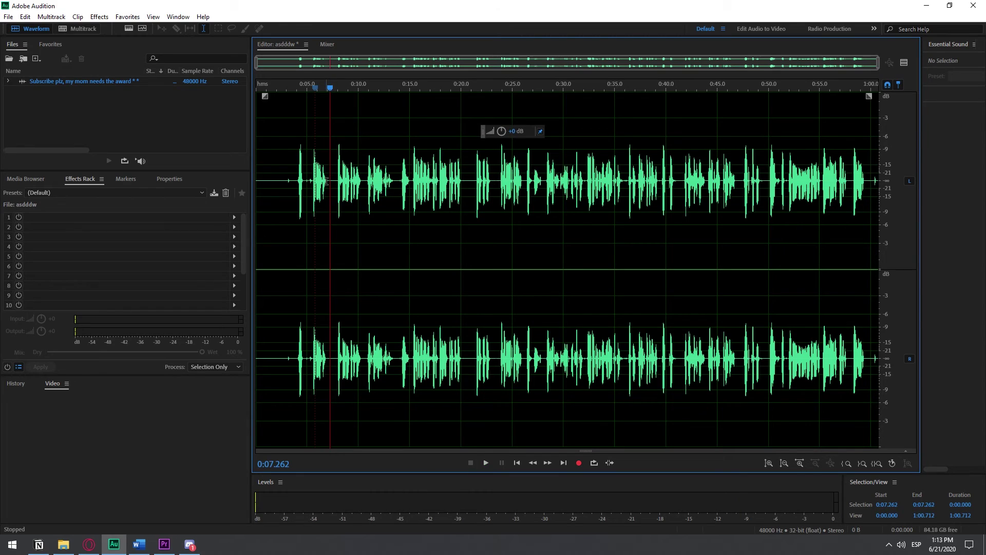
left_click(326, 188)
key("space")
key("space")
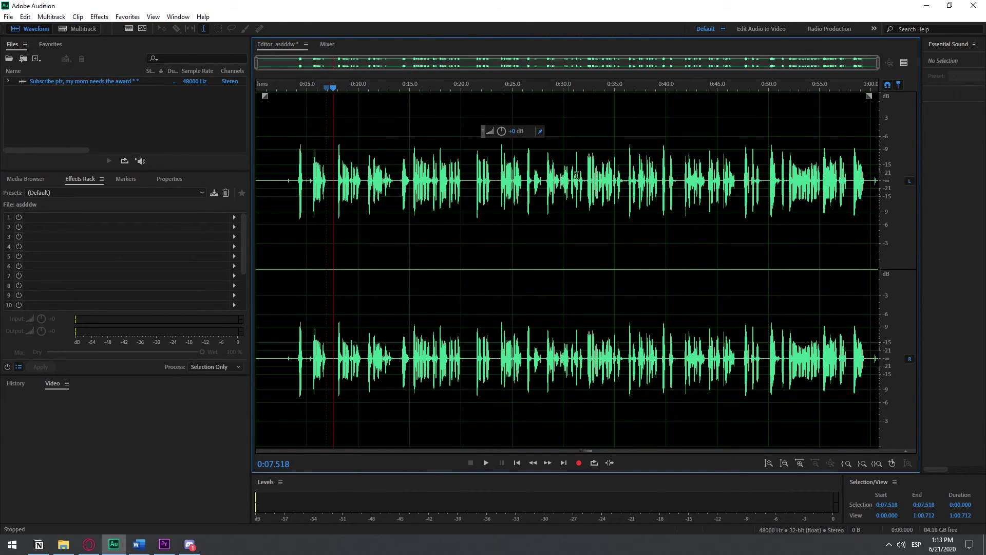